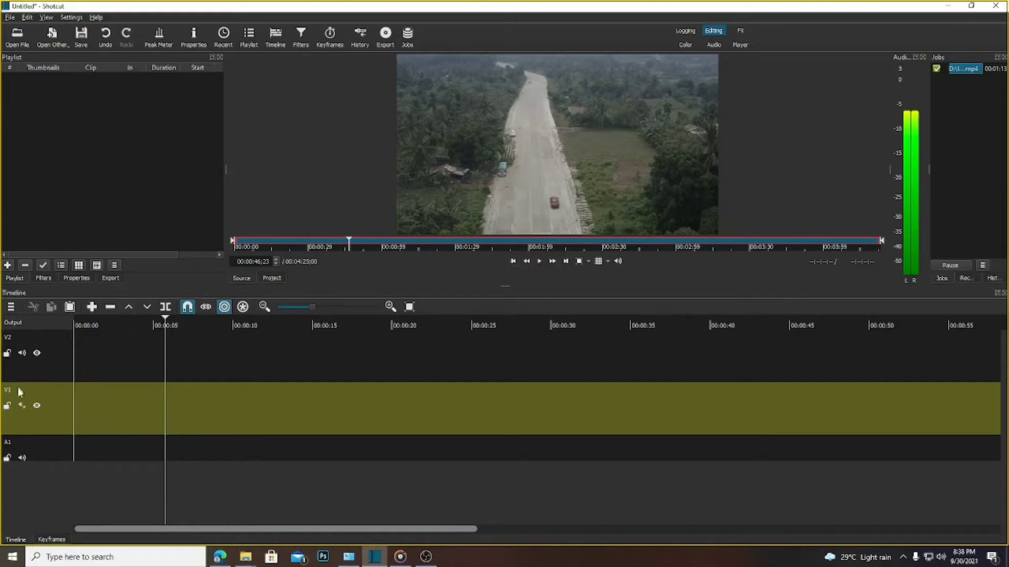
{"action": "left_click", "coordinate": [22, 405]}
{"action": "right_click", "coordinate": [69, 366]}
{"action": "mouse_move", "coordinate": [93, 374]}
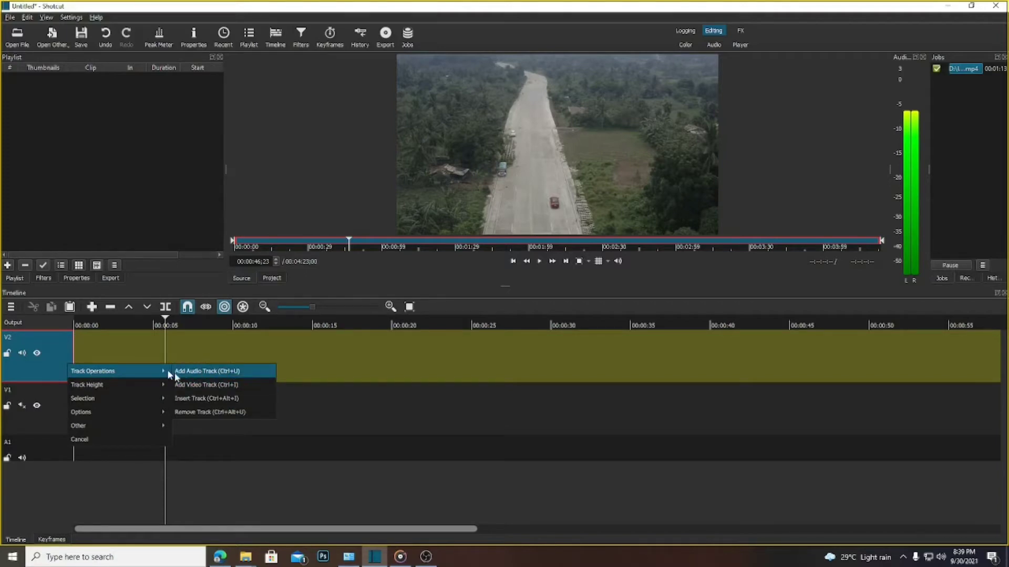
{"action": "left_click", "coordinate": [135, 358]}
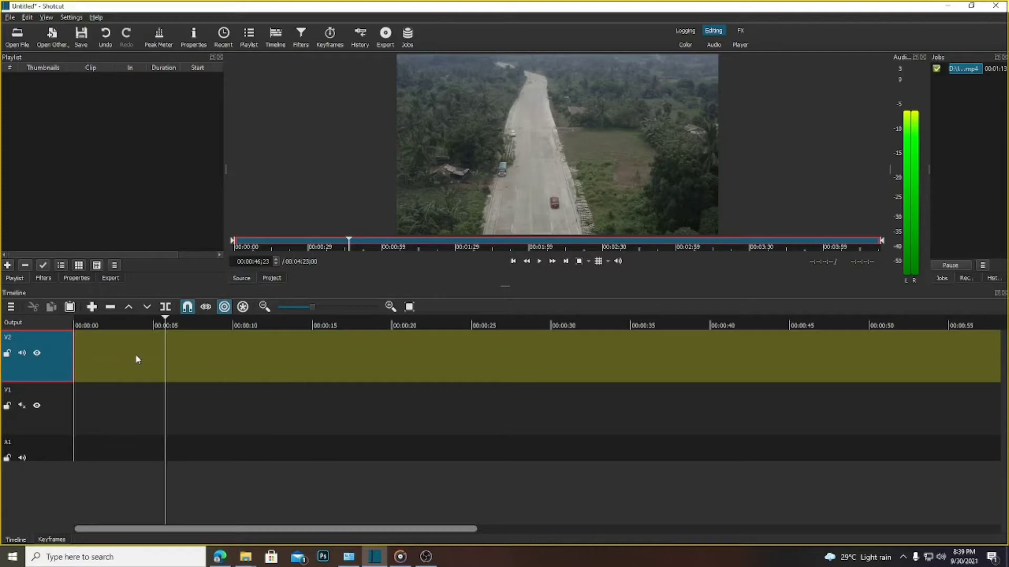
Step: Place the playhead near the start of the timeline and make V1 the current track
{"action": "left_click", "coordinate": [67, 450]}
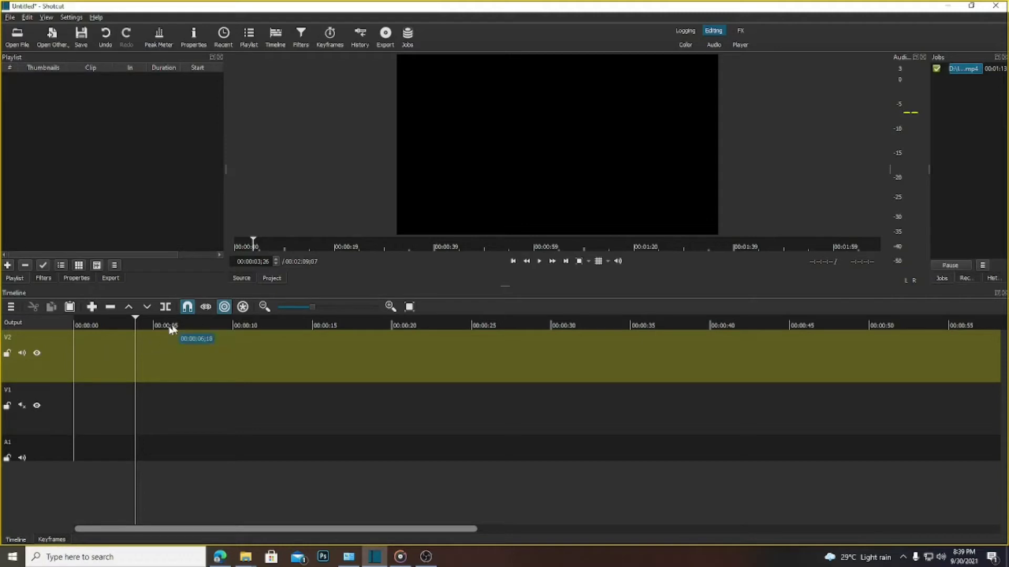
{"action": "left_click", "coordinate": [93, 400]}
{"action": "left_click", "coordinate": [113, 407]}
{"action": "left_click", "coordinate": [95, 415]}
{"action": "left_click", "coordinate": [49, 401]}
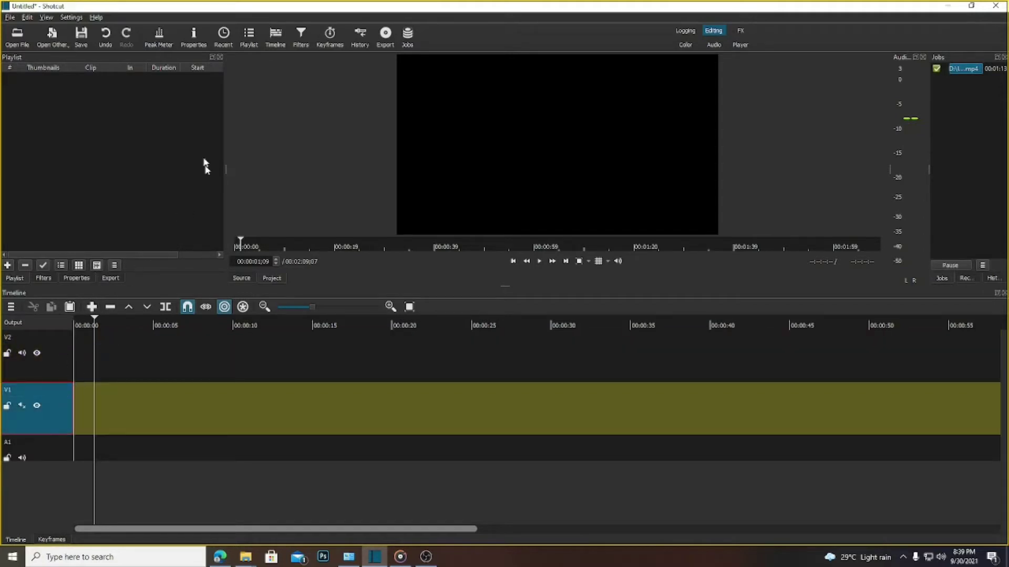
Step: Open the video file EAST WEST VIDEO 3 in the source player and pause its playback
{"action": "left_click", "coordinate": [17, 37]}
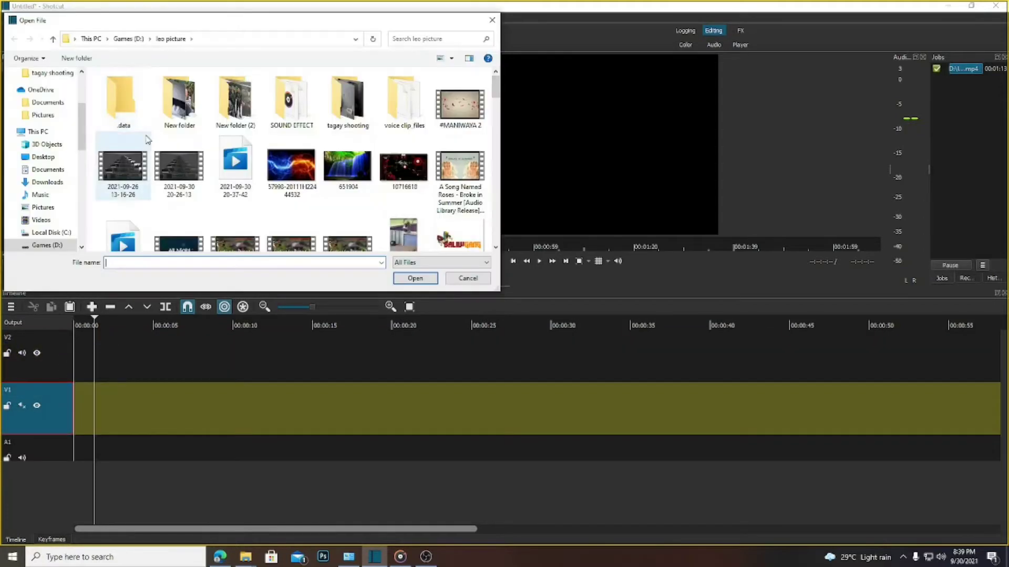
{"action": "scroll", "coordinate": [311, 151], "scroll_direction": "down", "scroll_amount": 5}
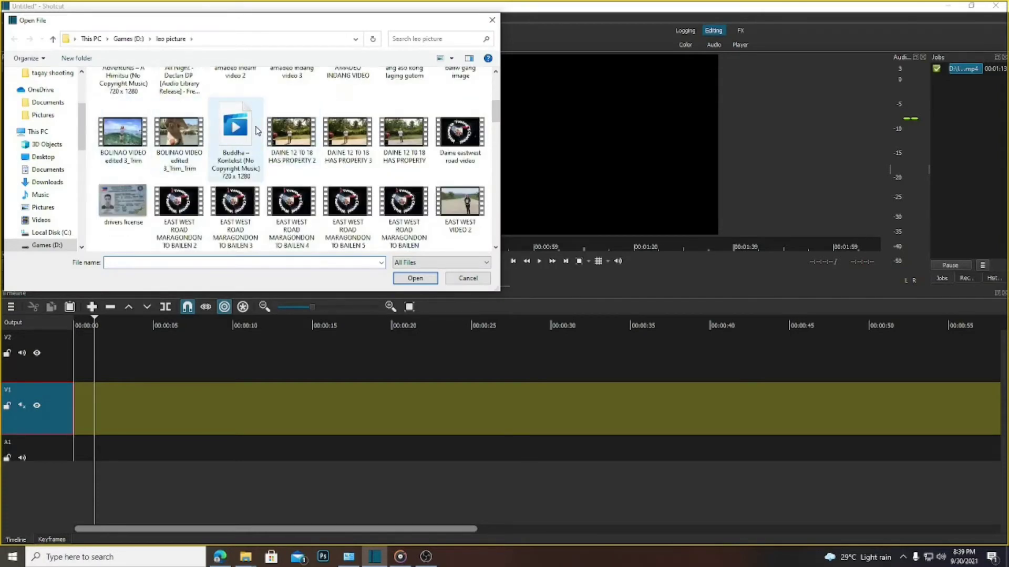
{"action": "scroll", "coordinate": [257, 131], "scroll_direction": "down", "scroll_amount": 10}
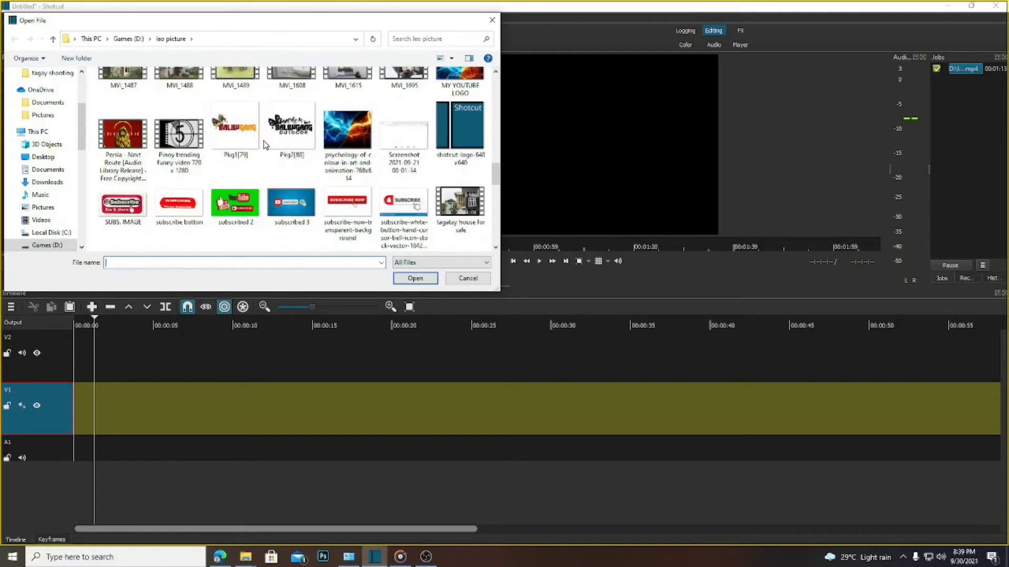
{"action": "scroll", "coordinate": [264, 145], "scroll_direction": "down", "scroll_amount": 3}
{"action": "scroll", "coordinate": [264, 146], "scroll_direction": "down", "scroll_amount": 5}
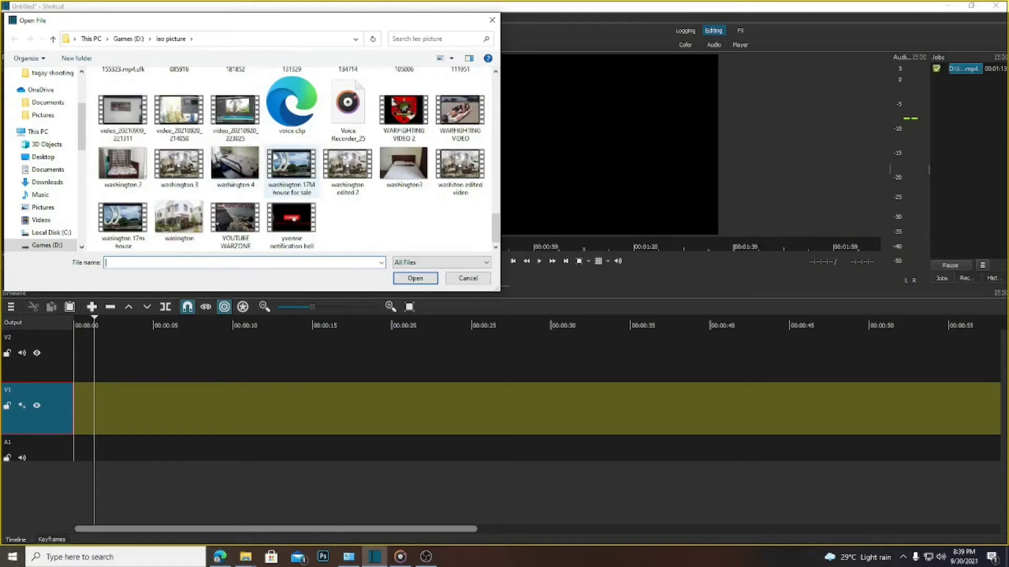
{"action": "scroll", "coordinate": [271, 168], "scroll_direction": "up", "scroll_amount": 3}
{"action": "scroll", "coordinate": [306, 186], "scroll_direction": "down", "scroll_amount": 1}
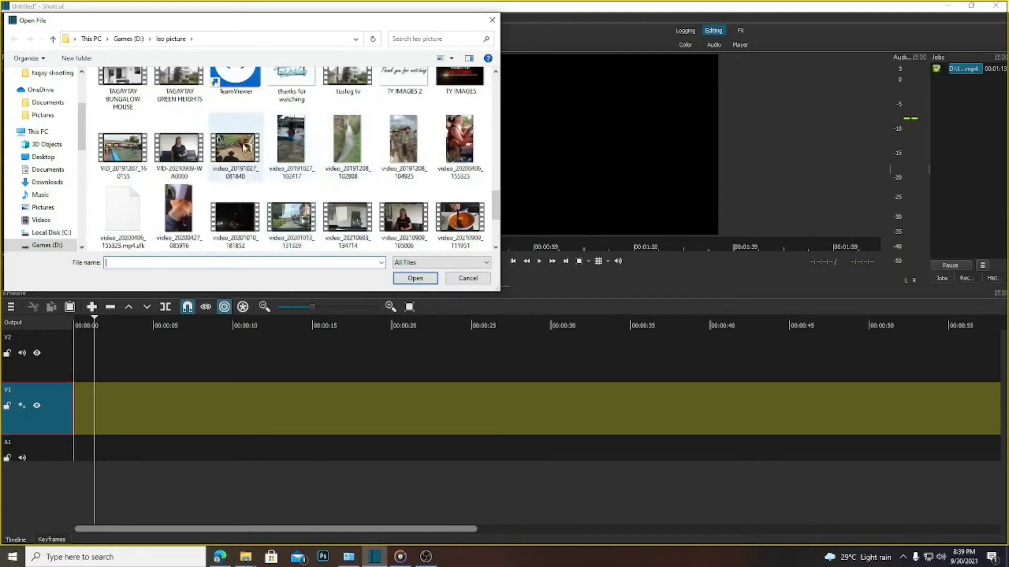
{"action": "scroll", "coordinate": [346, 138], "scroll_direction": "up", "scroll_amount": 1}
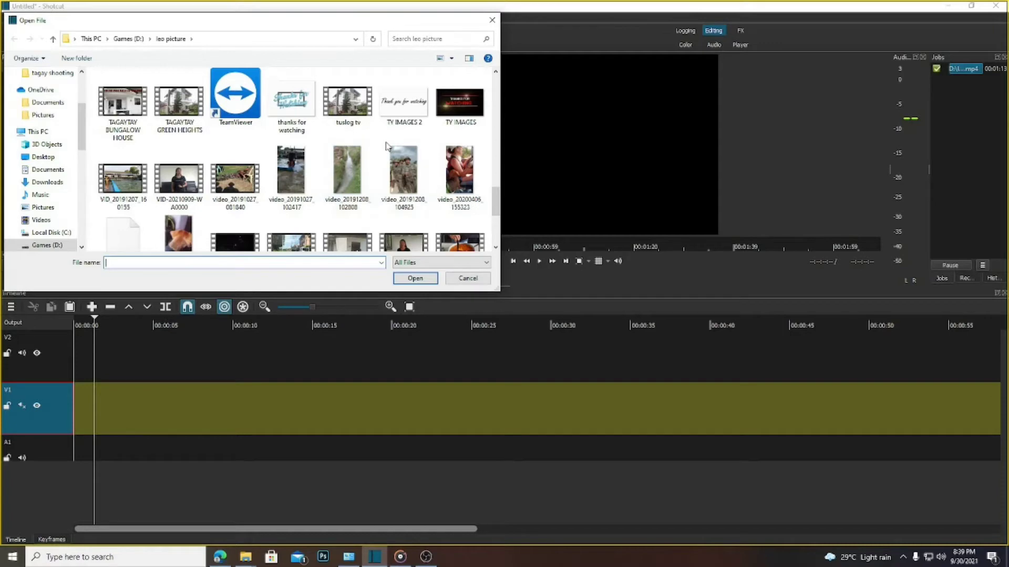
{"action": "scroll", "coordinate": [386, 146], "scroll_direction": "up", "scroll_amount": 5}
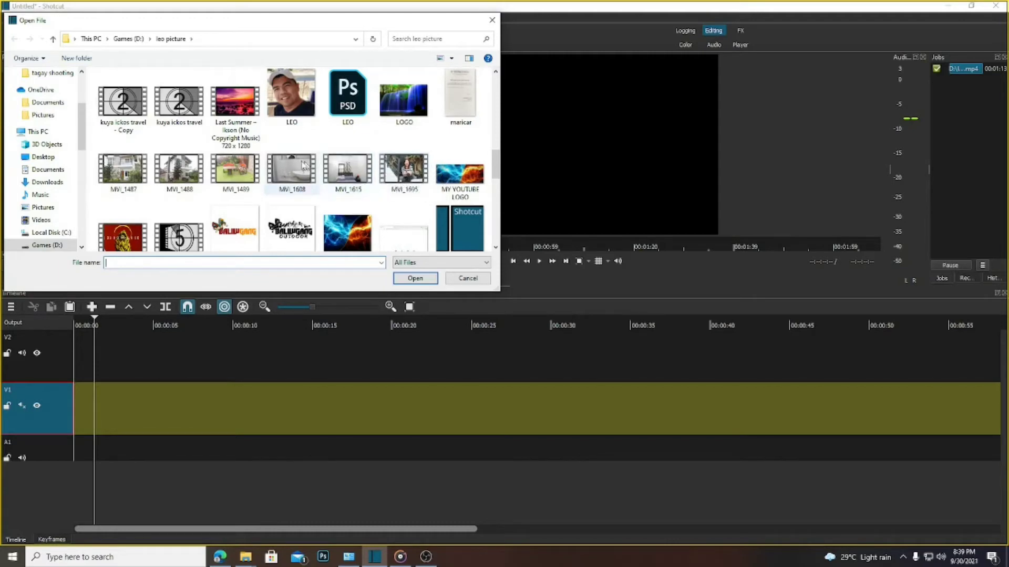
{"action": "scroll", "coordinate": [283, 173], "scroll_direction": "up", "scroll_amount": 3}
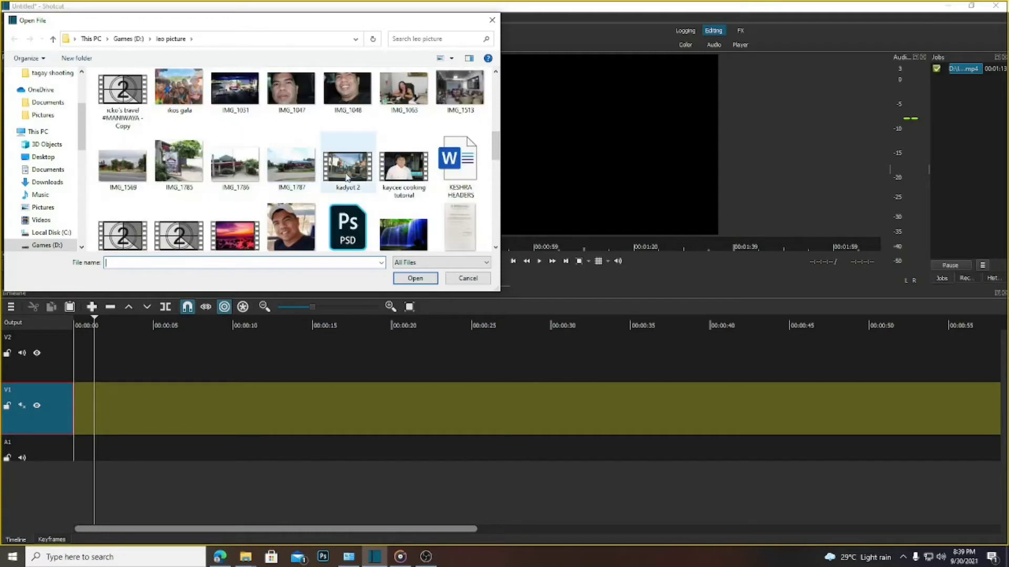
{"action": "scroll", "coordinate": [307, 165], "scroll_direction": "up", "scroll_amount": 2}
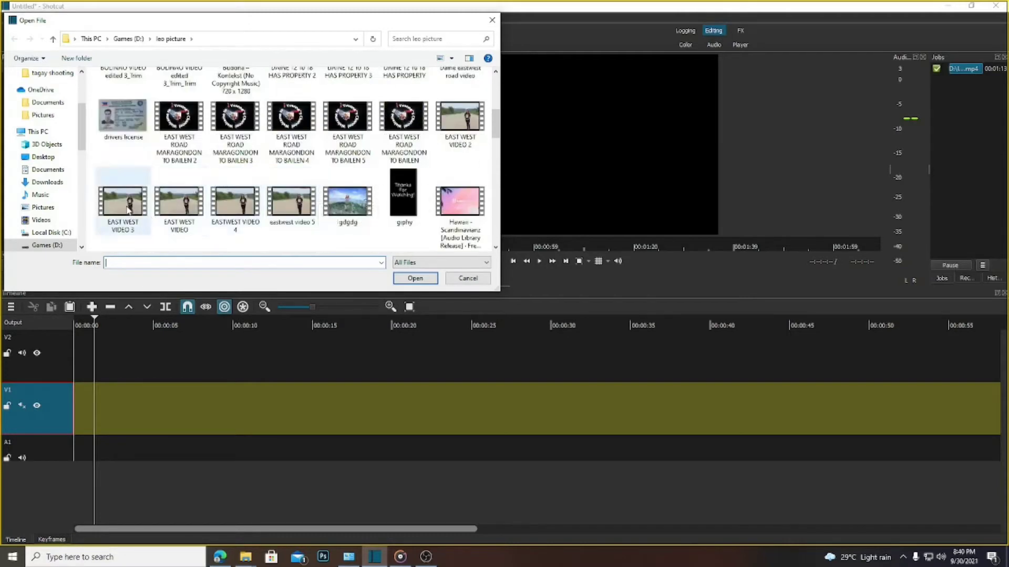
{"action": "left_click_drag", "start_coordinate": [125, 210], "coordinate": [124, 189]}
{"action": "left_click", "coordinate": [414, 278]}
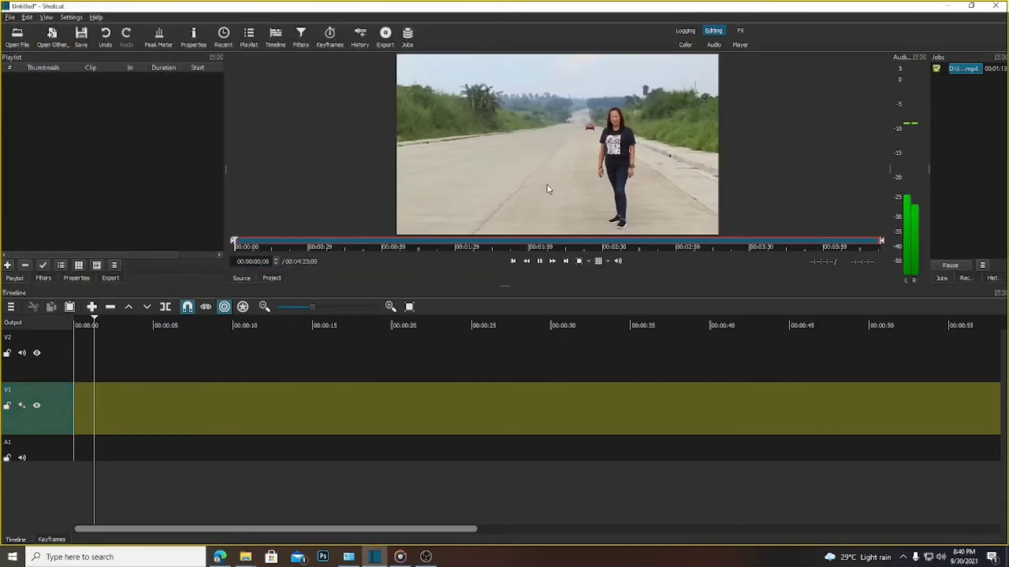
{"action": "left_click", "coordinate": [560, 149]}
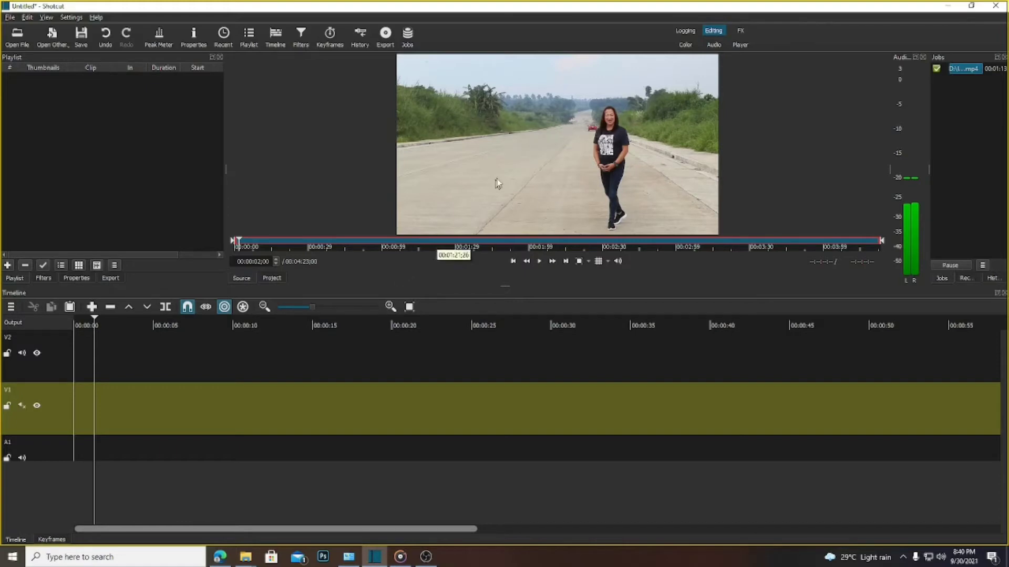
Step: Insert the opened video from the player at the start of track V1
{"action": "left_click_drag", "start_coordinate": [529, 173], "coordinate": [83, 398]}
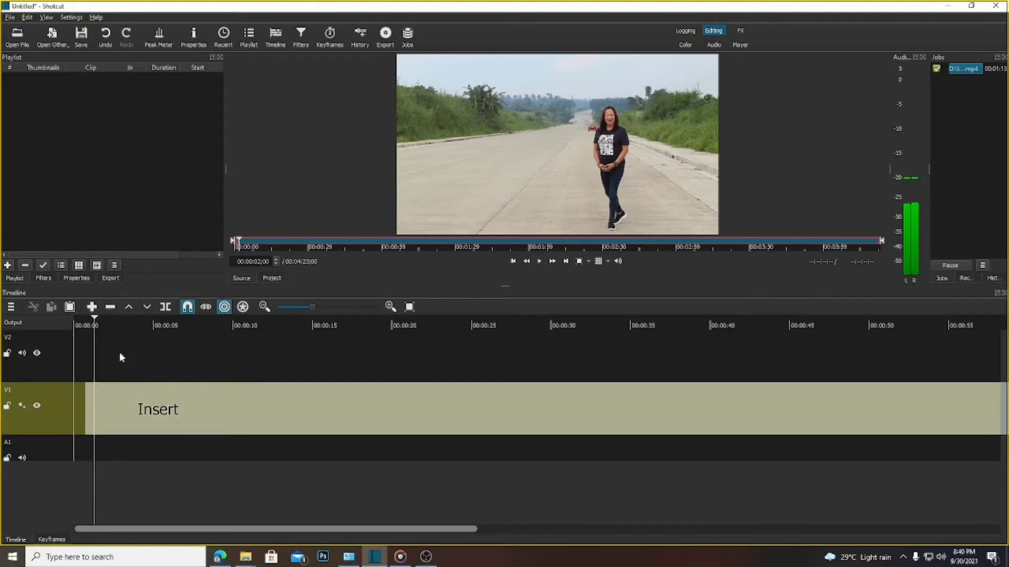
{"action": "left_click_drag", "start_coordinate": [120, 358], "coordinate": [124, 363]}
{"action": "left_click_drag", "start_coordinate": [222, 414], "coordinate": [209, 415]}
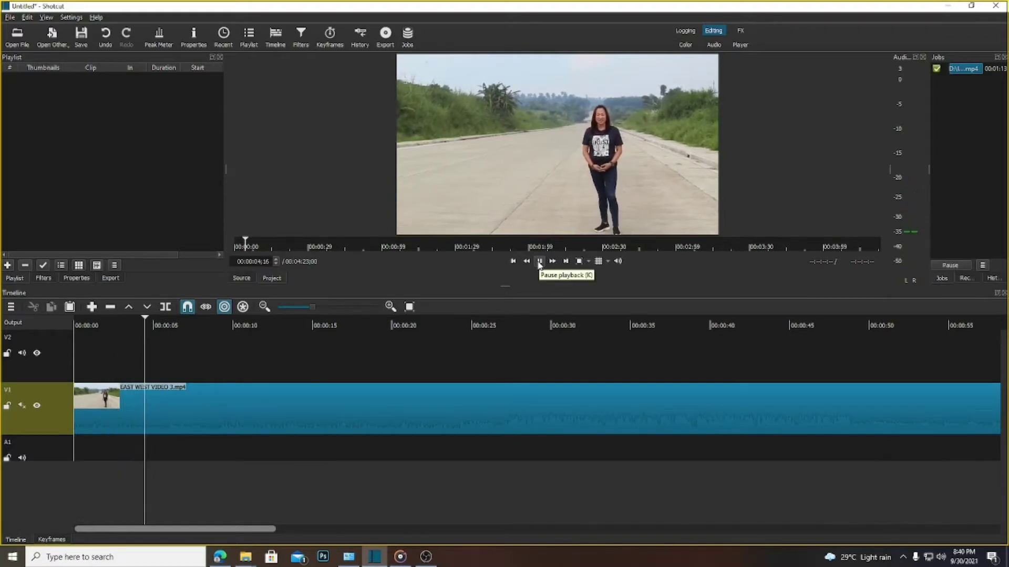
Step: Stop playback at 00:00:16;20 and split the V1 clip at that playhead position
{"action": "left_click", "coordinate": [22, 405]}
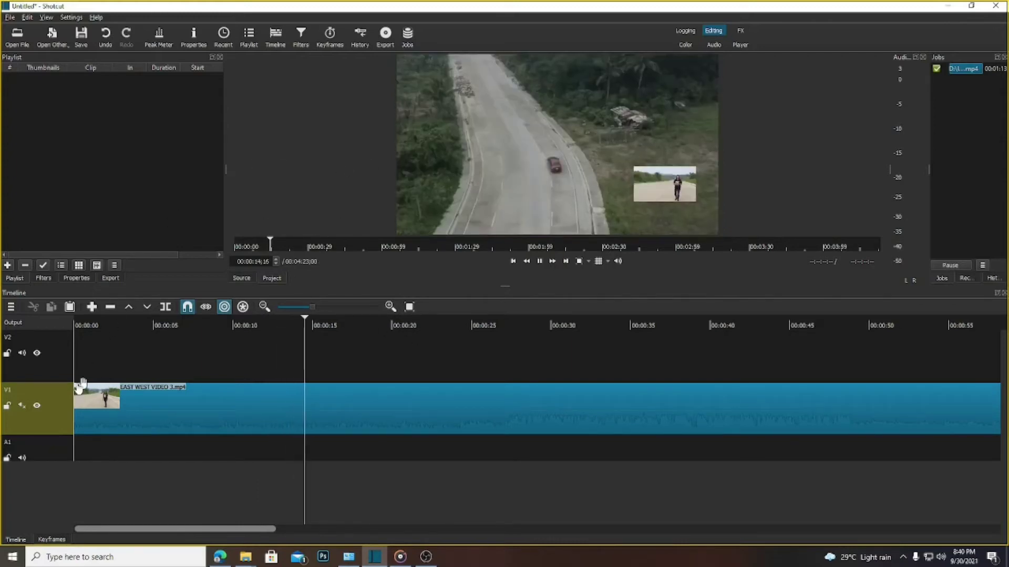
{"action": "left_click", "coordinate": [539, 261]}
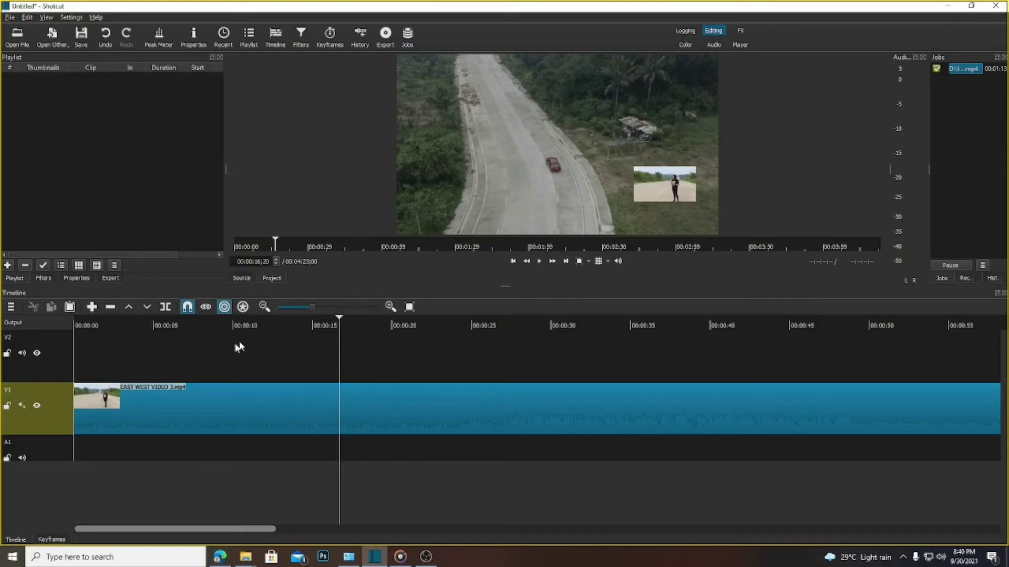
{"action": "left_click", "coordinate": [246, 413]}
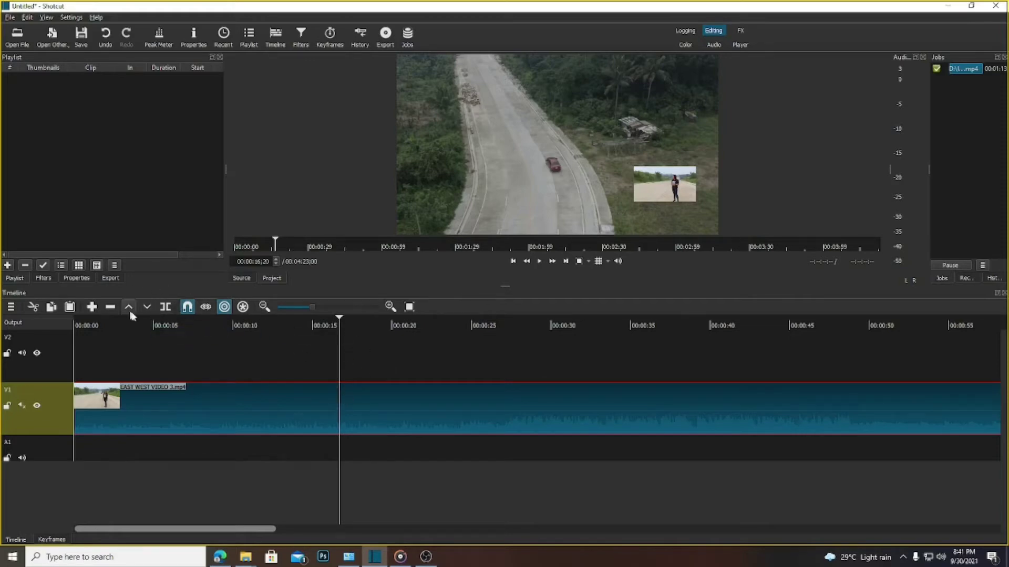
{"action": "key", "text": "s"}
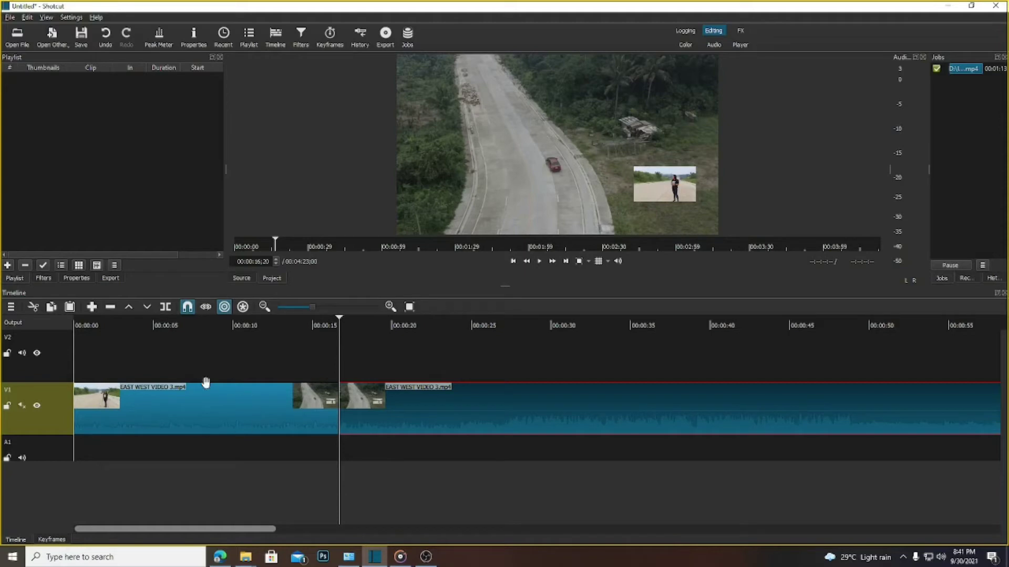
Step: Add a Text: Simple filter to the first clip segment on V1, with the playhead at 00:00:07;19
{"action": "left_click", "coordinate": [232, 420]}
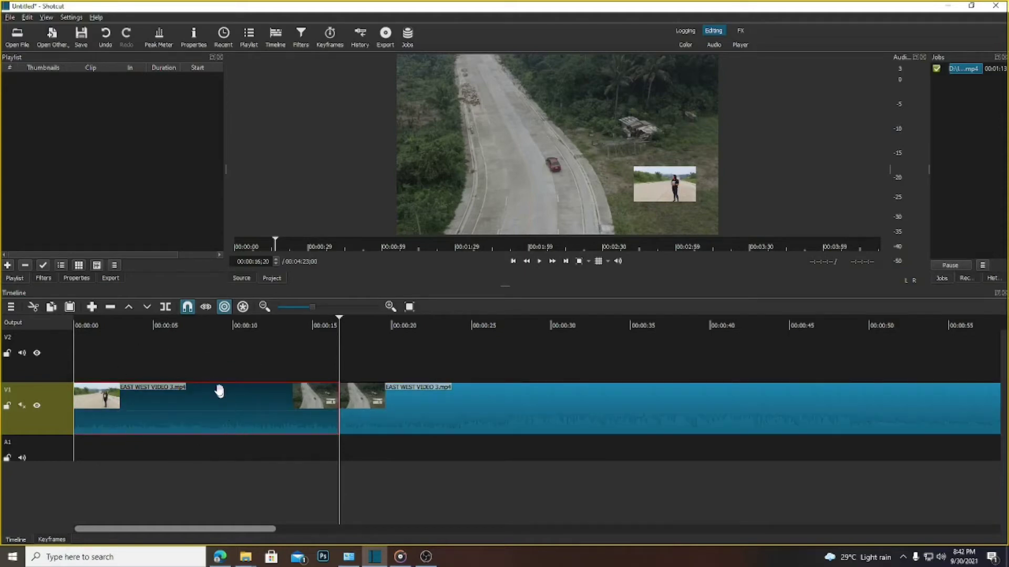
{"action": "left_click", "coordinate": [196, 358]}
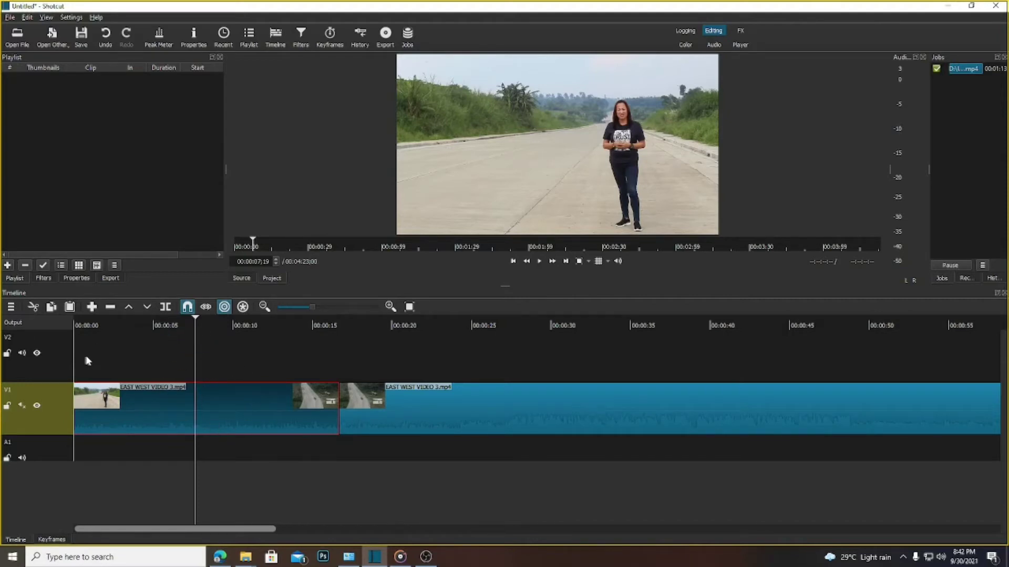
{"action": "left_click", "coordinate": [43, 278]}
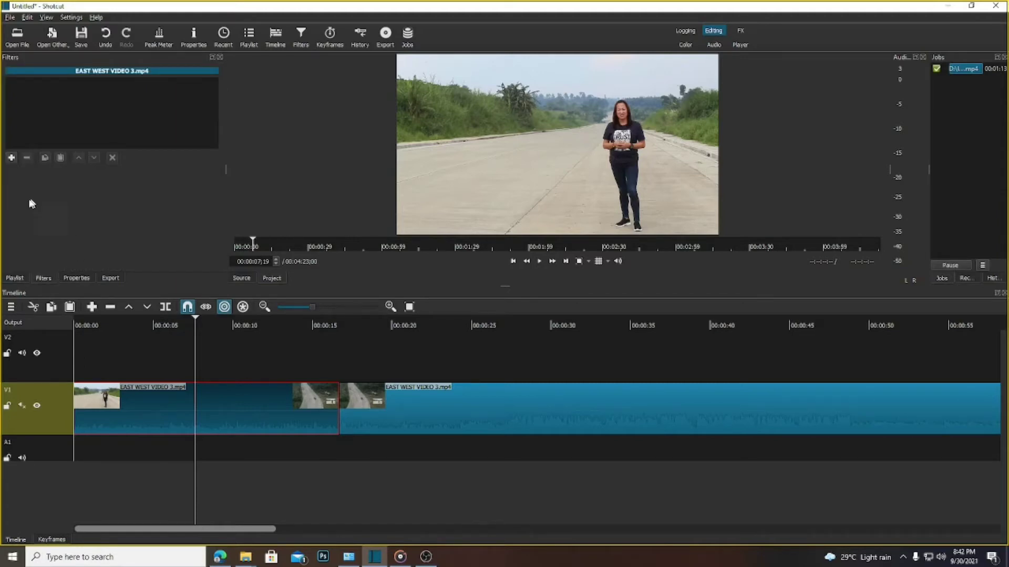
{"action": "left_click", "coordinate": [11, 157]}
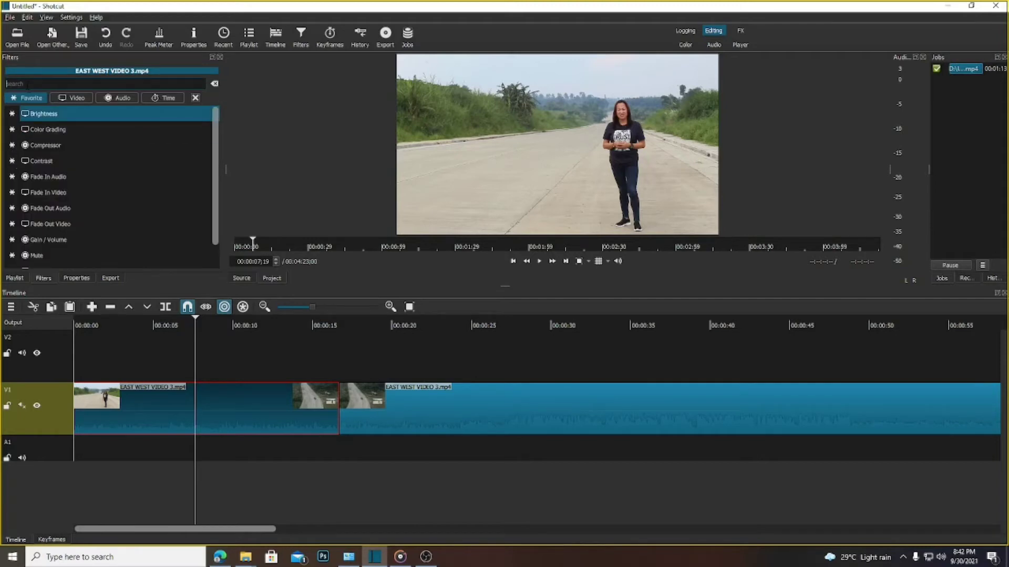
{"action": "type", "text": "text"}
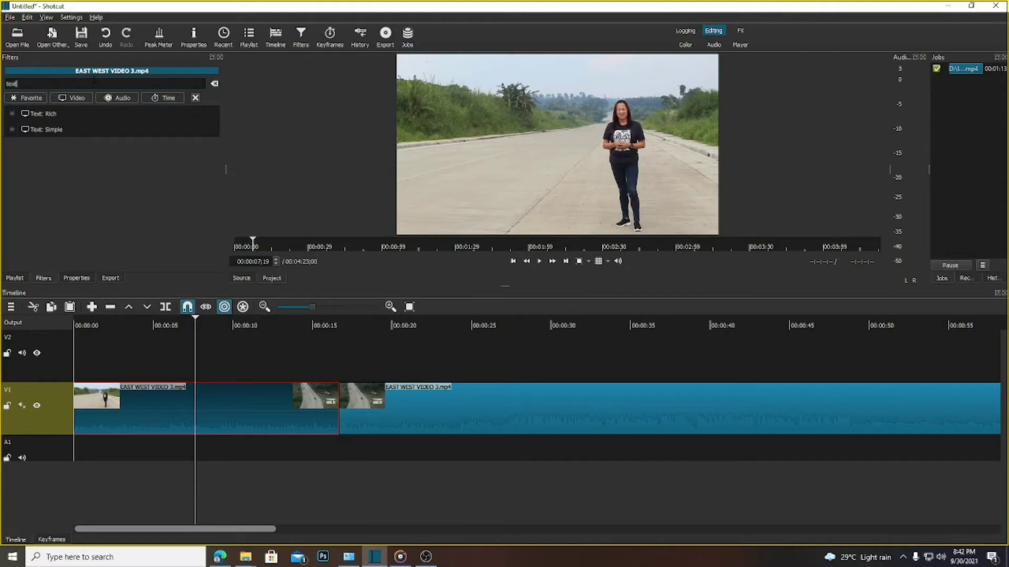
{"action": "left_click", "coordinate": [64, 131]}
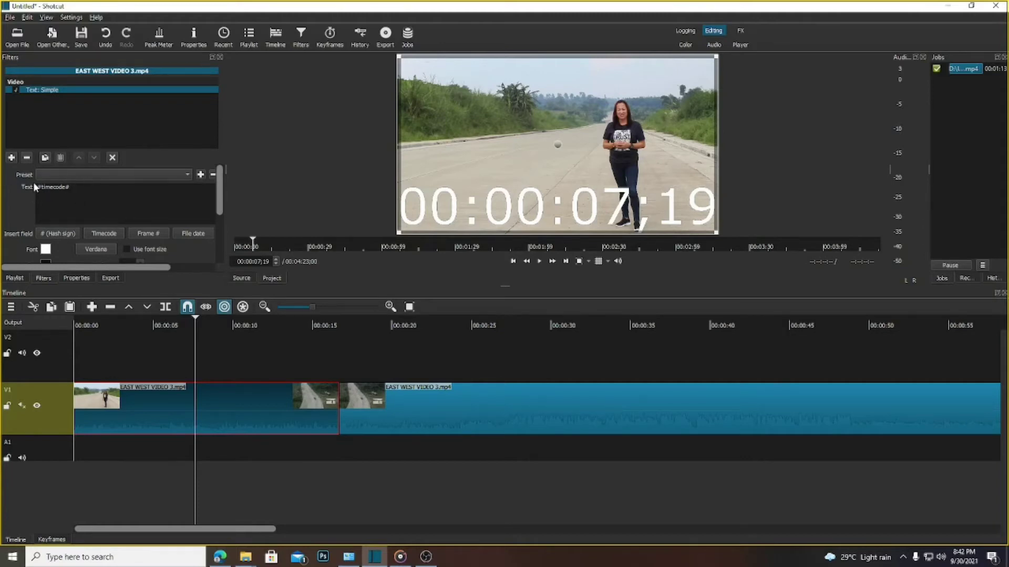
Step: Replace the timecode placeholder with MY YOUTUBE CHANNEL and shrink the text box to a strip along the bottom of the video frame
{"action": "left_click", "coordinate": [93, 192]}
{"action": "key", "text": "BackSpace"}
{"action": "key", "text": "BackSpace"}
{"action": "key", "text": "BackSpace"}
{"action": "key", "text": "BackSpace"}
{"action": "key", "text": "BackSpace"}
{"action": "key", "text": "BackSpace"}
{"action": "key", "text": "BackSpace"}
{"action": "key", "text": "BackSpace"}
{"action": "key", "text": "BackSpace"}
{"action": "key", "text": "BackSpace"}
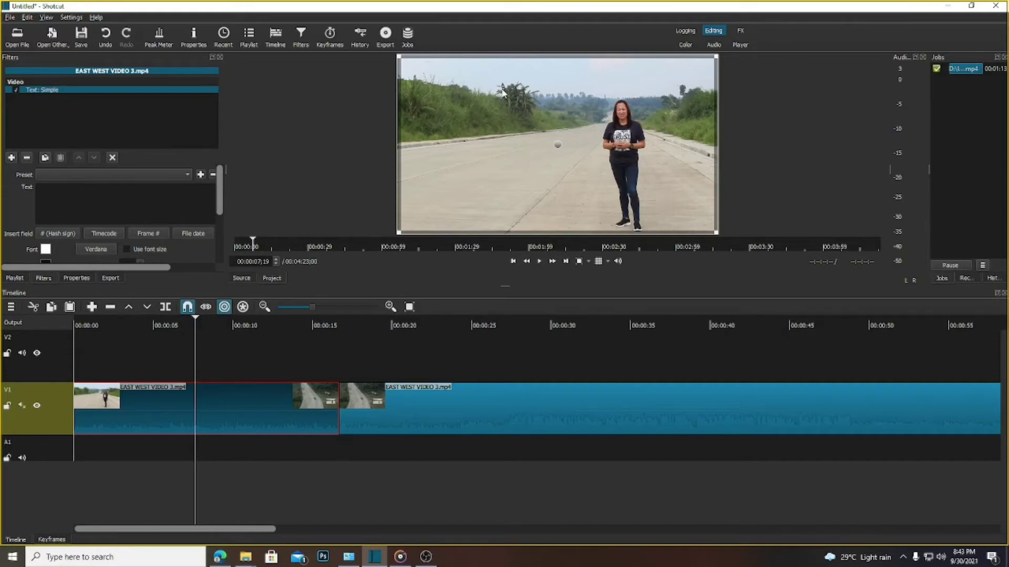
{"action": "type", "text": "m"}
{"action": "key", "text": "BackSpace"}
{"action": "type", "text": "M"}
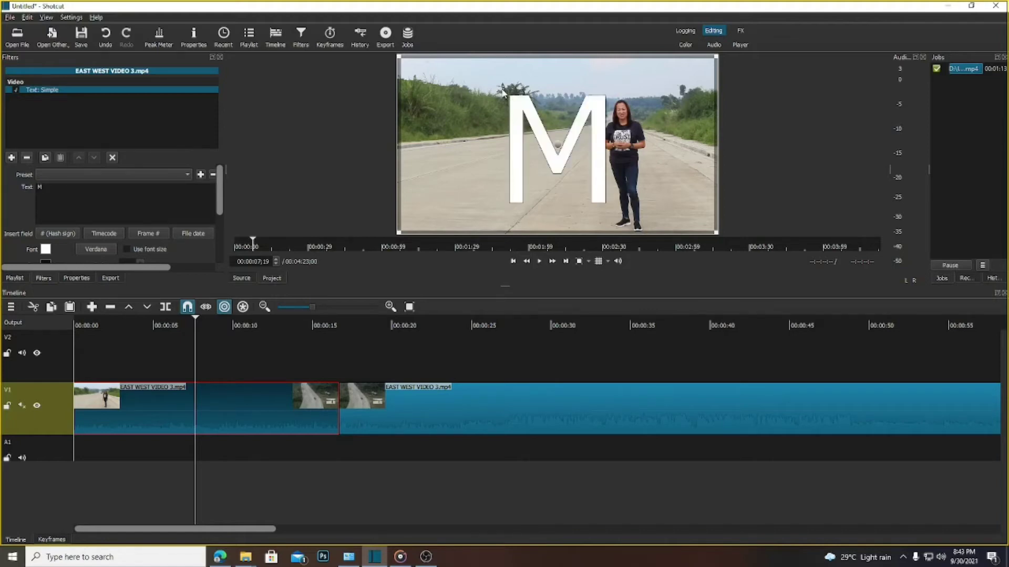
{"action": "type", "text": "Y YOU"}
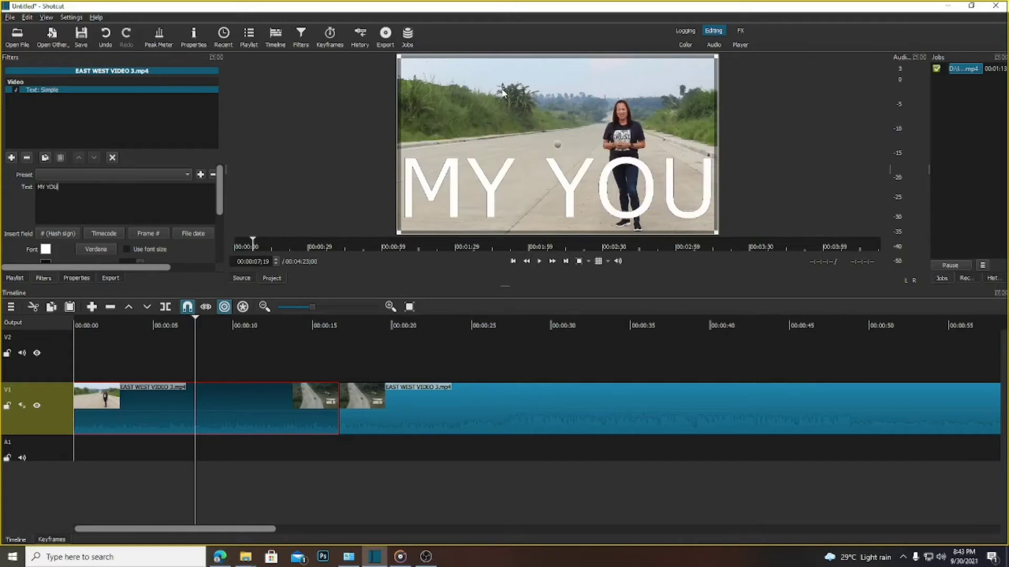
{"action": "type", "text": " TUBE CHANNEL"}
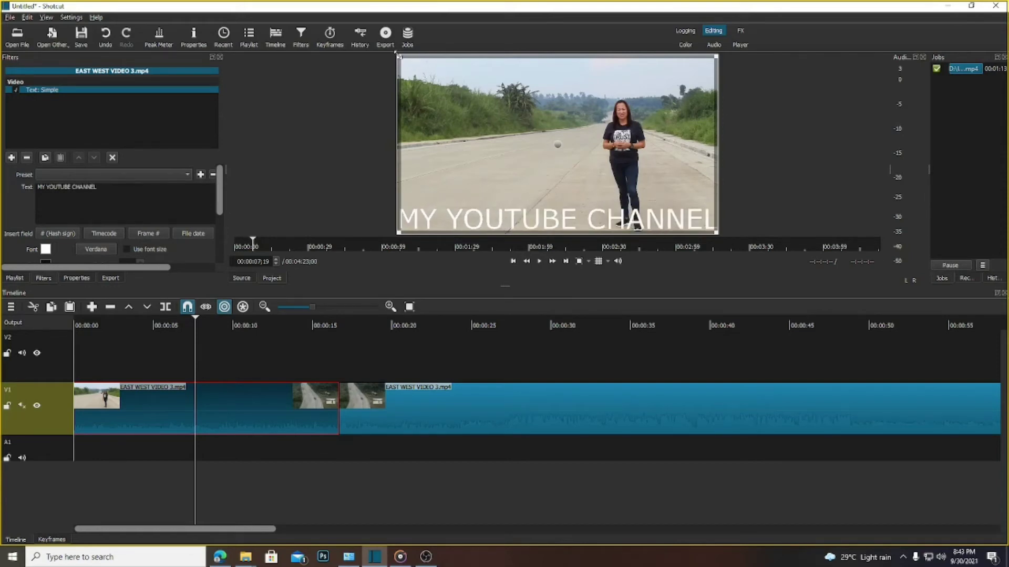
{"action": "left_click_drag", "start_coordinate": [399, 55], "coordinate": [406, 199]}
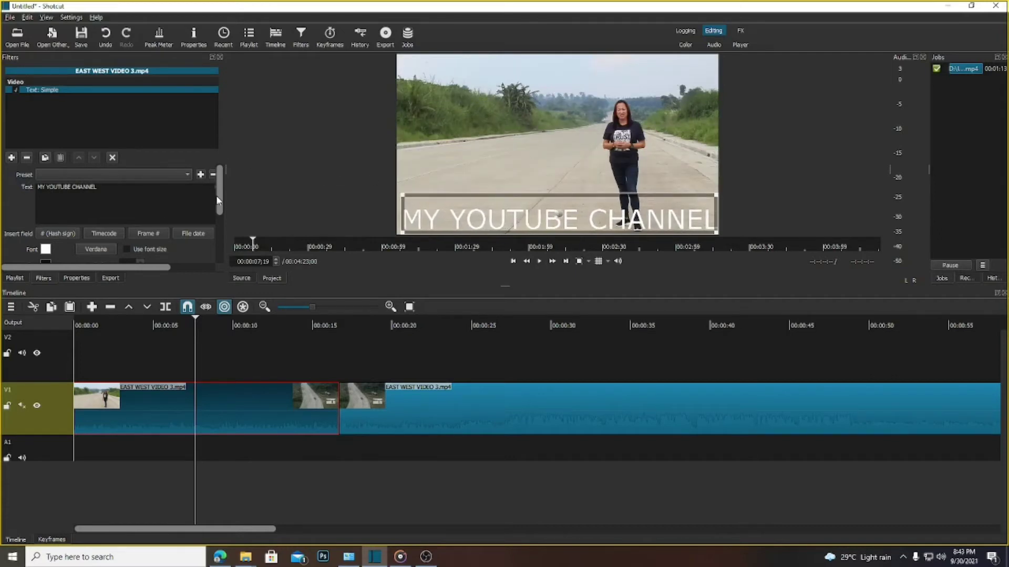
Step: Open the font selection for the MY YOUTUBE CHANNEL title, try Modern No. 20, and move the font dialog clear of the video preview
{"action": "mouse_move", "coordinate": [221, 202]}
{"action": "left_mouse_down"}
{"action": "mouse_move", "coordinate": [221, 212]}
{"action": "mouse_move", "coordinate": [220, 202]}
{"action": "left_mouse_up"}
{"action": "left_click_drag", "start_coordinate": [219, 210], "coordinate": [218, 223]}
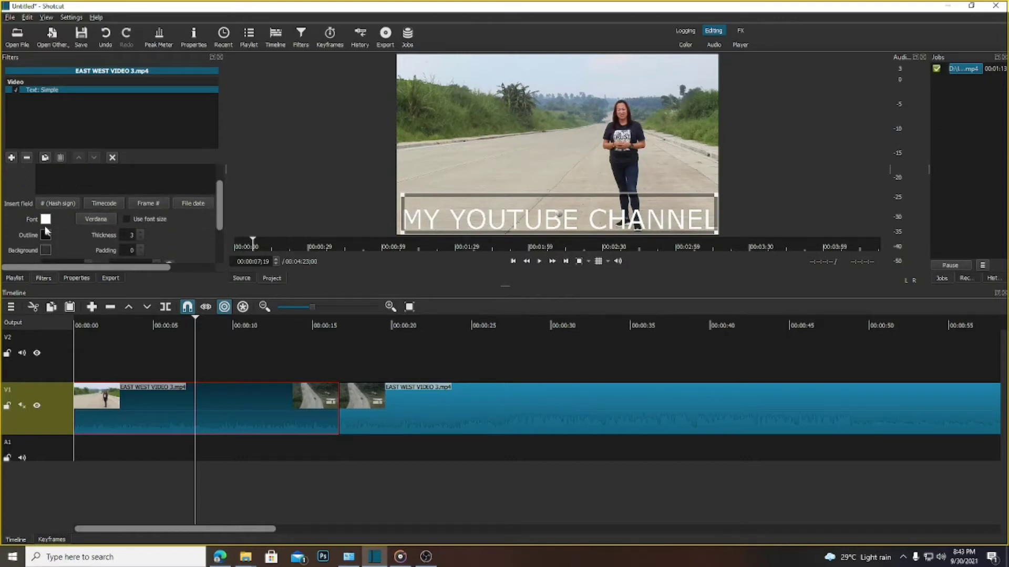
{"action": "left_click", "coordinate": [95, 219]}
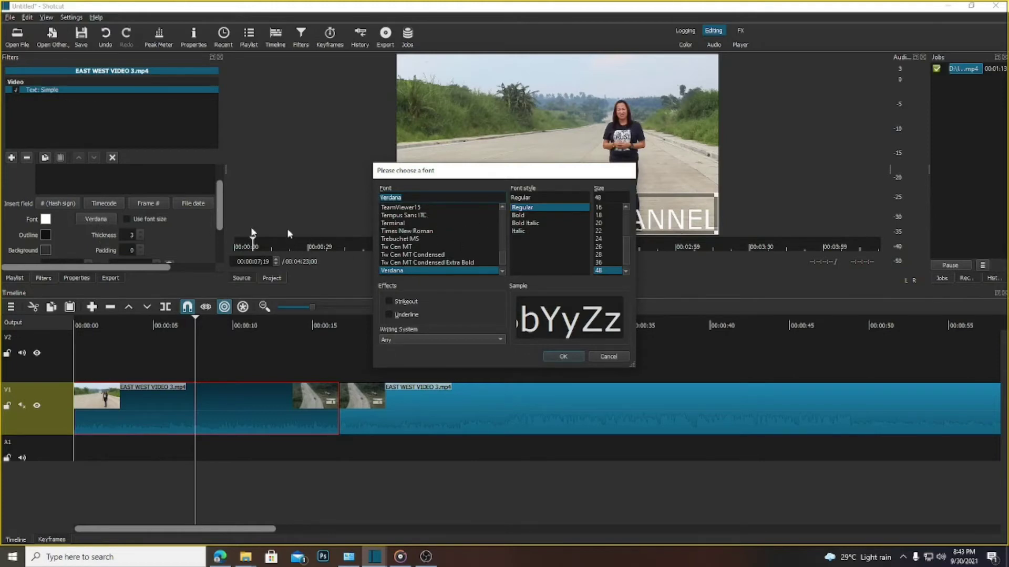
{"action": "left_click_drag", "start_coordinate": [501, 265], "coordinate": [503, 249]}
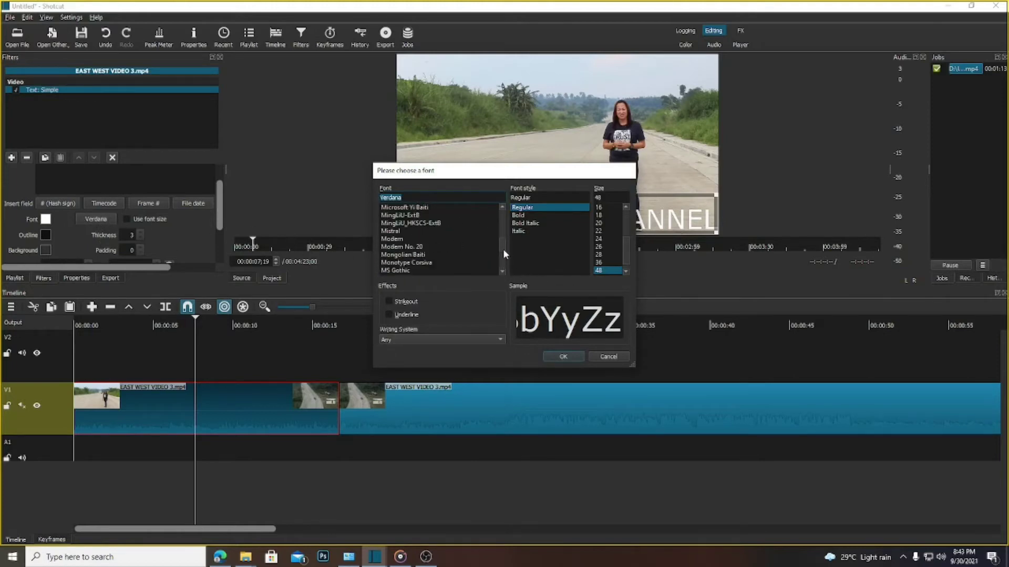
{"action": "left_click", "coordinate": [405, 255]}
{"action": "left_click", "coordinate": [407, 247]}
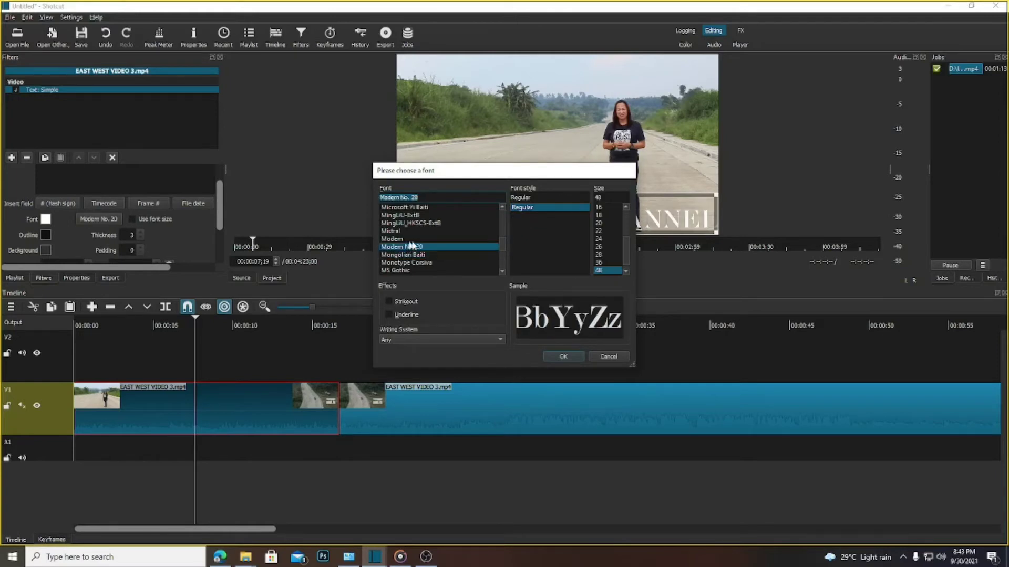
{"action": "left_click_drag", "start_coordinate": [546, 177], "coordinate": [565, 276]}
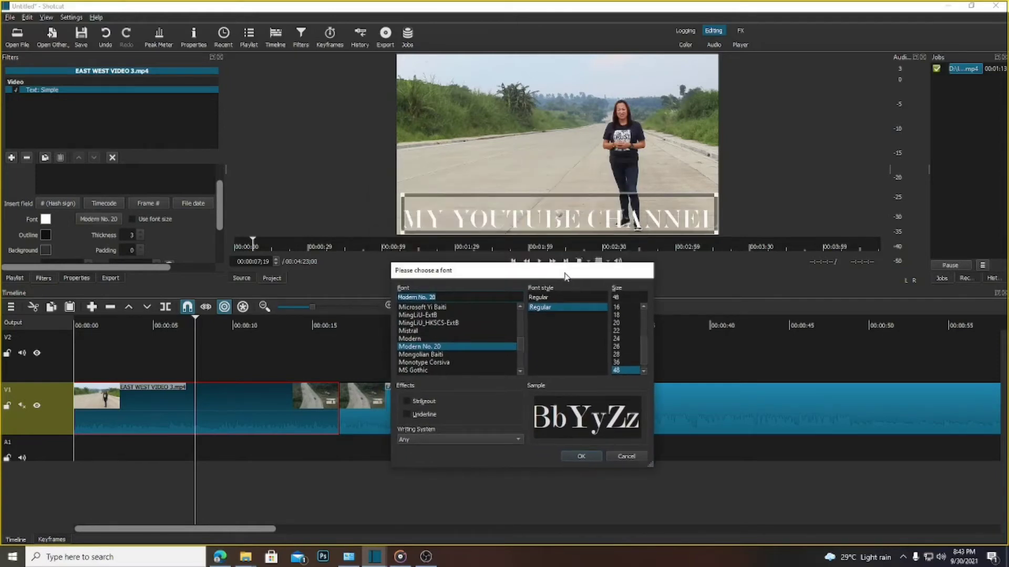
Step: Browse alternative fonts for the title, including Courier New, Consolas and Centaur, and apply Brush Script MT Italic at size 48
{"action": "left_click_drag", "start_coordinate": [520, 347], "coordinate": [522, 331]}
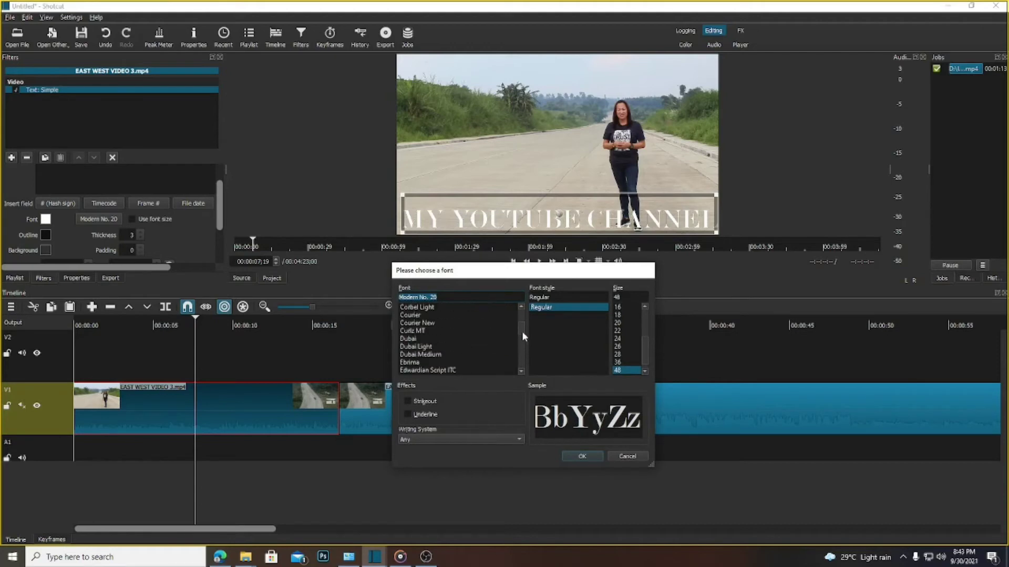
{"action": "left_click", "coordinate": [426, 348]}
{"action": "key", "text": "Up"}
{"action": "key", "text": "Up"}
{"action": "key", "text": "Up"}
{"action": "key", "text": "Up"}
{"action": "key", "text": "Up"}
{"action": "key", "text": "Up"}
{"action": "key", "text": "Up"}
{"action": "key", "text": "Up"}
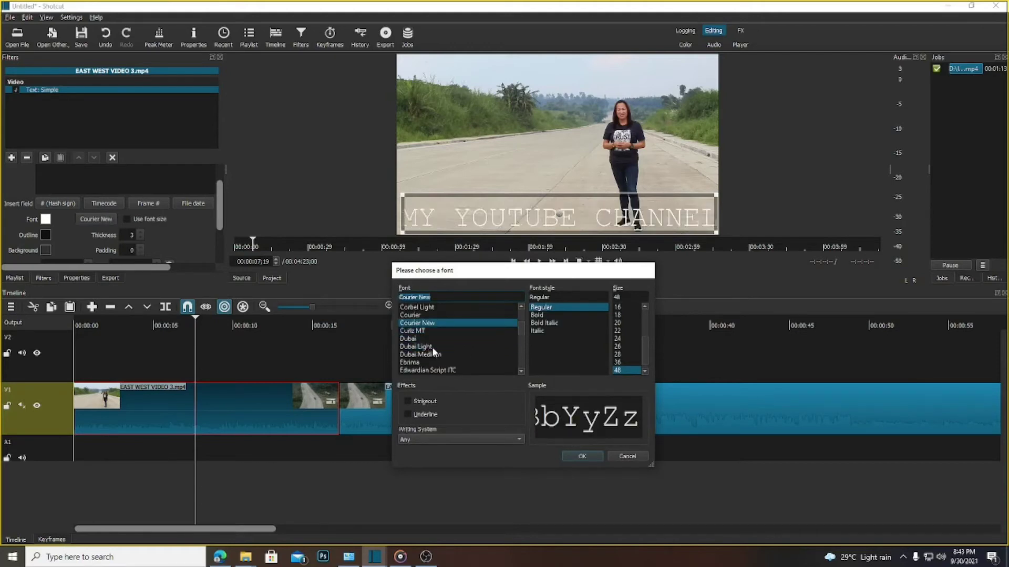
{"action": "key", "text": "Up"}
{"action": "key", "text": "Up"}
{"action": "key", "text": "Up"}
{"action": "key", "text": "Up"}
{"action": "key", "text": "Up"}
{"action": "key", "text": "Up"}
{"action": "key", "text": "Up"}
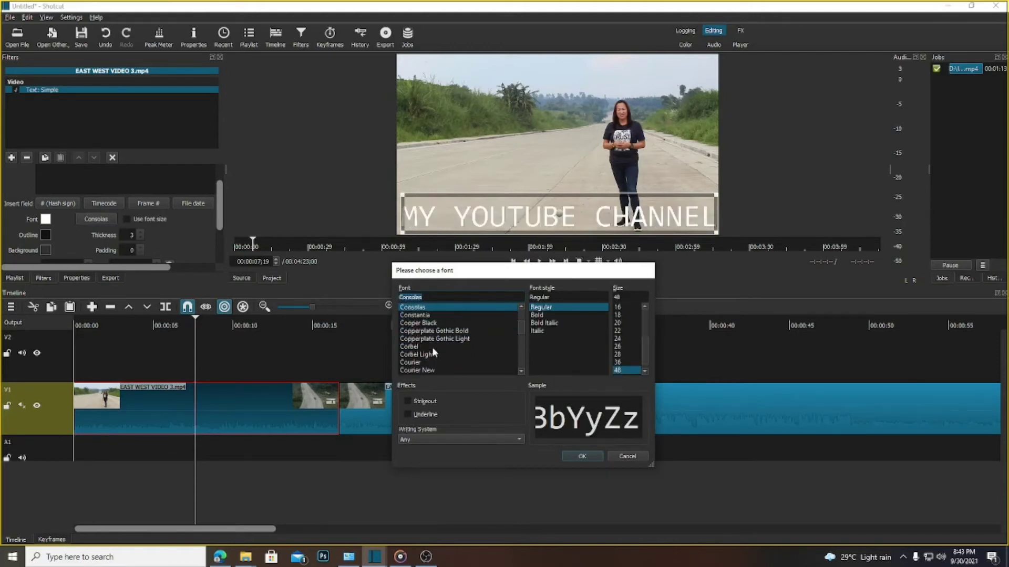
{"action": "key", "text": "Up"}
{"action": "key", "text": "Up"}
{"action": "key", "text": "Up"}
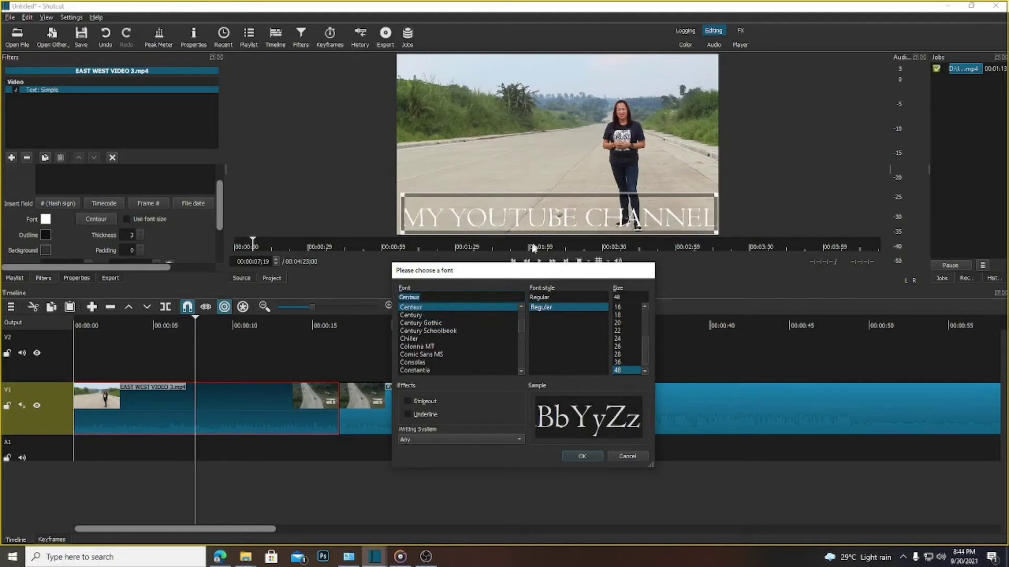
{"action": "key", "text": "Down"}
{"action": "key", "text": "Down"}
{"action": "key", "text": "Up"}
{"action": "key", "text": "Up"}
{"action": "key", "text": "Up"}
{"action": "key", "text": "Up"}
{"action": "key", "text": "Up"}
{"action": "key", "text": "Up"}
{"action": "key", "text": "Up"}
{"action": "key", "text": "Up"}
{"action": "key", "text": "Up"}
{"action": "key", "text": "Up"}
{"action": "key", "text": "Up"}
{"action": "key", "text": "Up"}
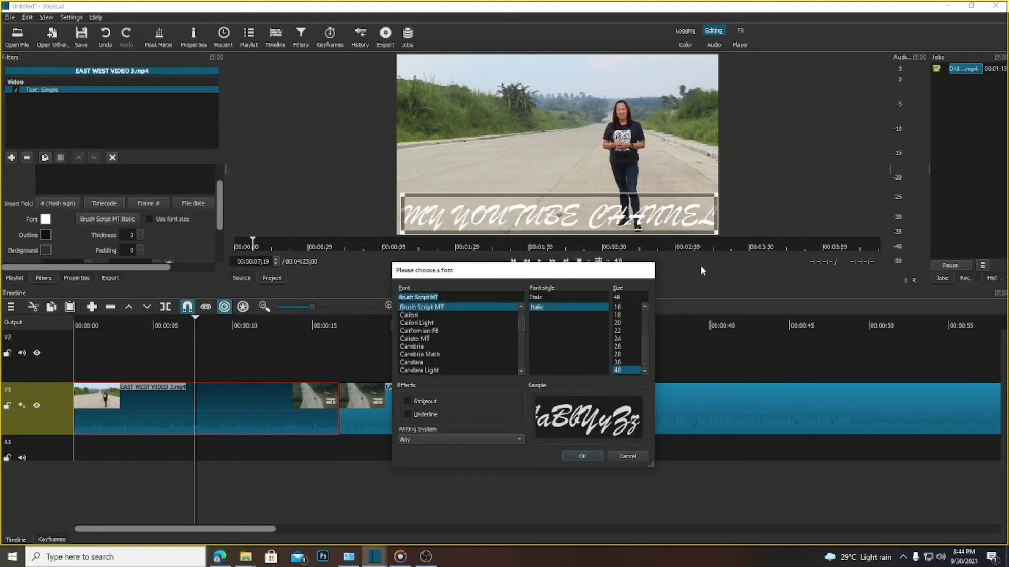
{"action": "left_click", "coordinate": [585, 456]}
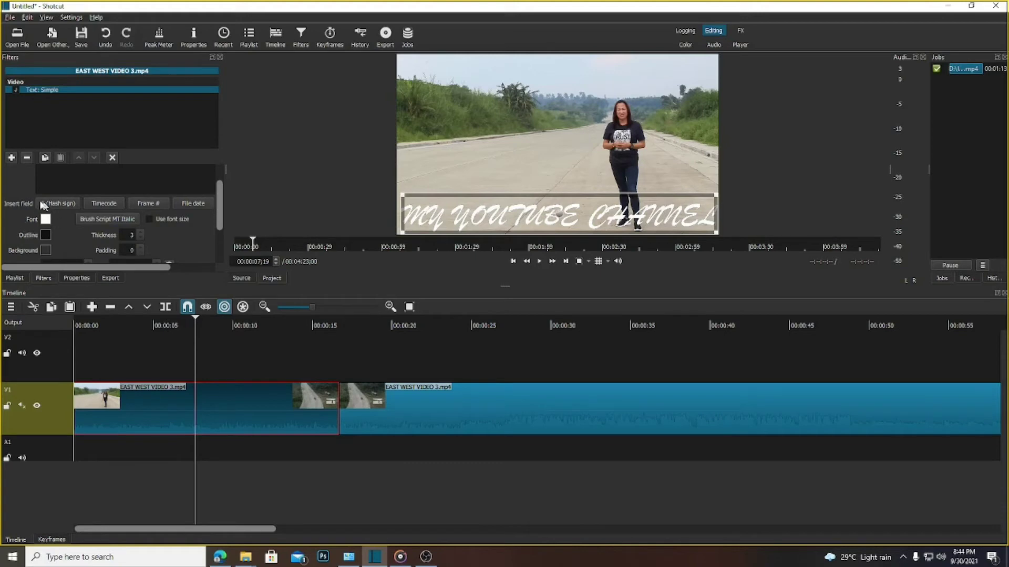
Step: Set the title's font color to dark red, #550000, after trying green and yellow swatches
{"action": "left_click", "coordinate": [45, 219]}
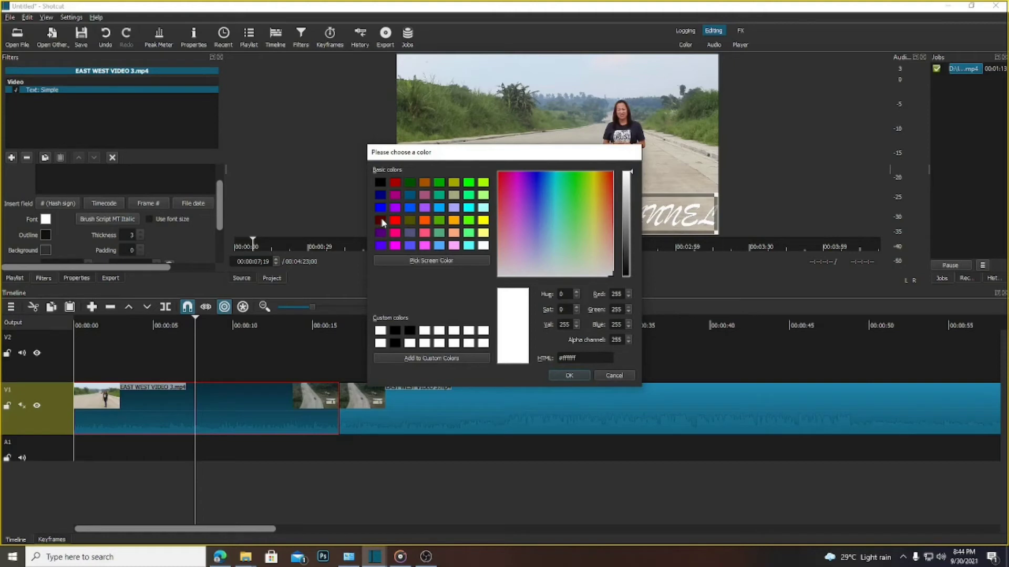
{"action": "left_click", "coordinate": [381, 220]}
{"action": "left_click", "coordinate": [439, 221]}
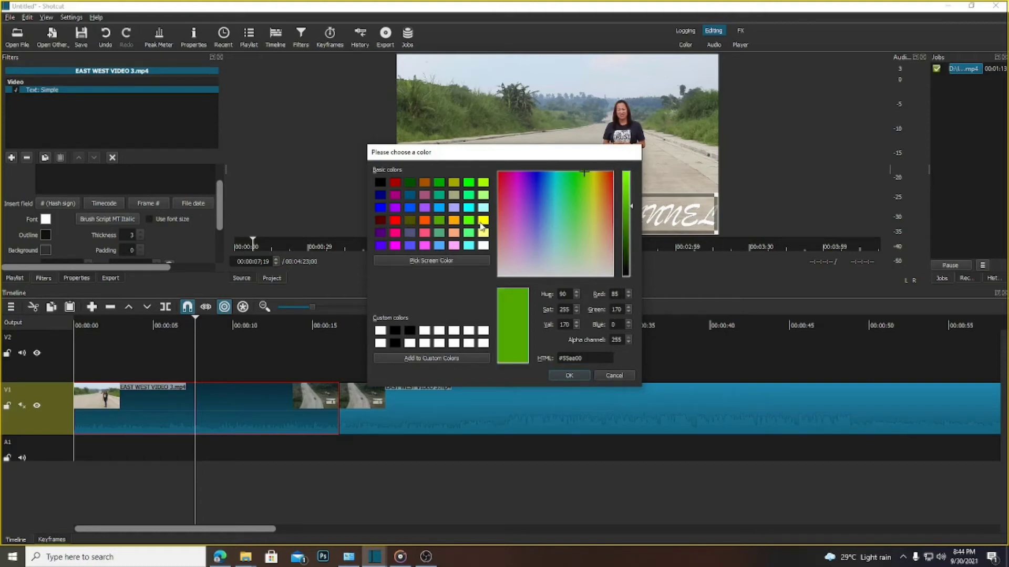
{"action": "left_click", "coordinate": [481, 222]}
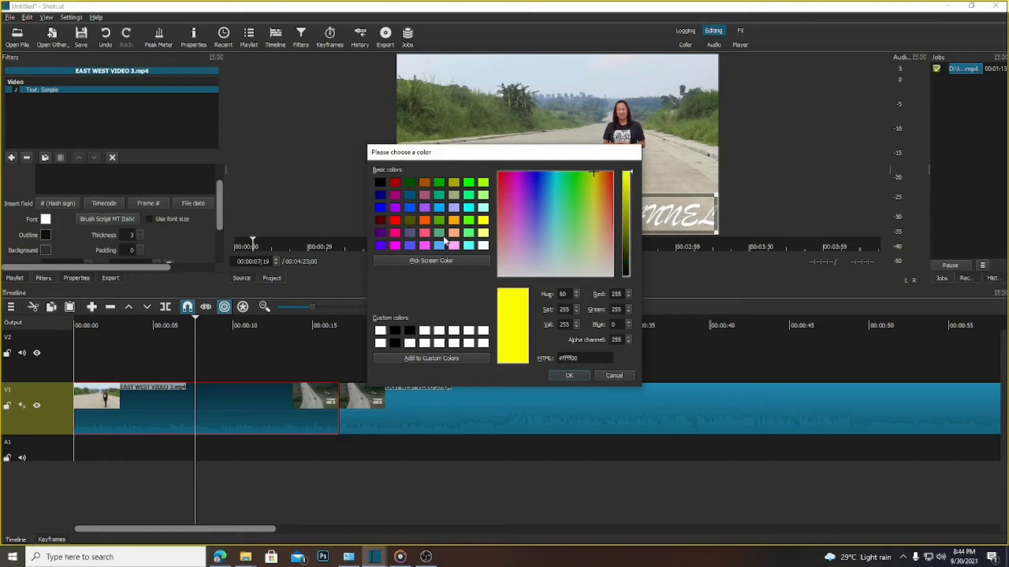
{"action": "left_click", "coordinate": [383, 218]}
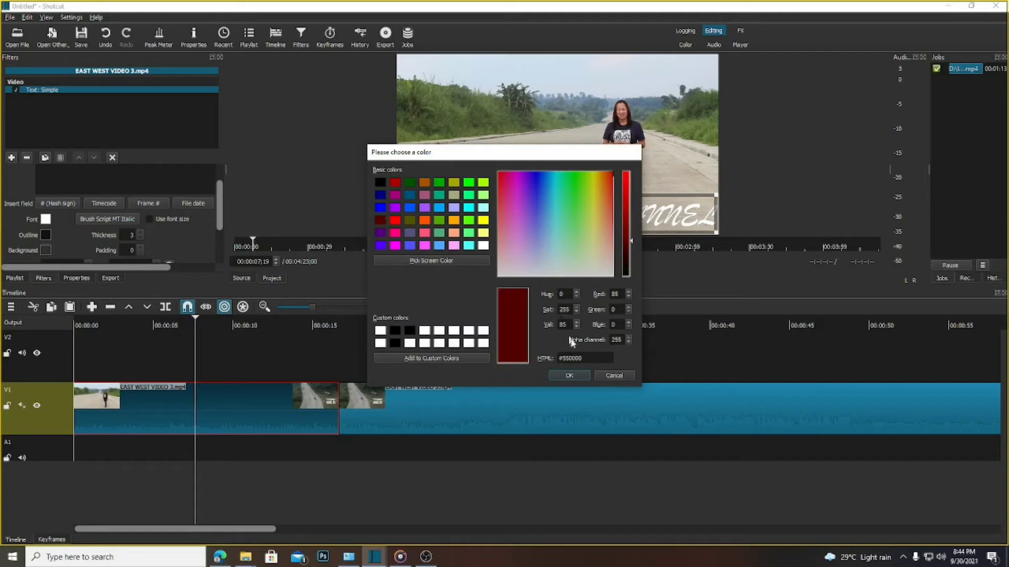
{"action": "left_click", "coordinate": [571, 376]}
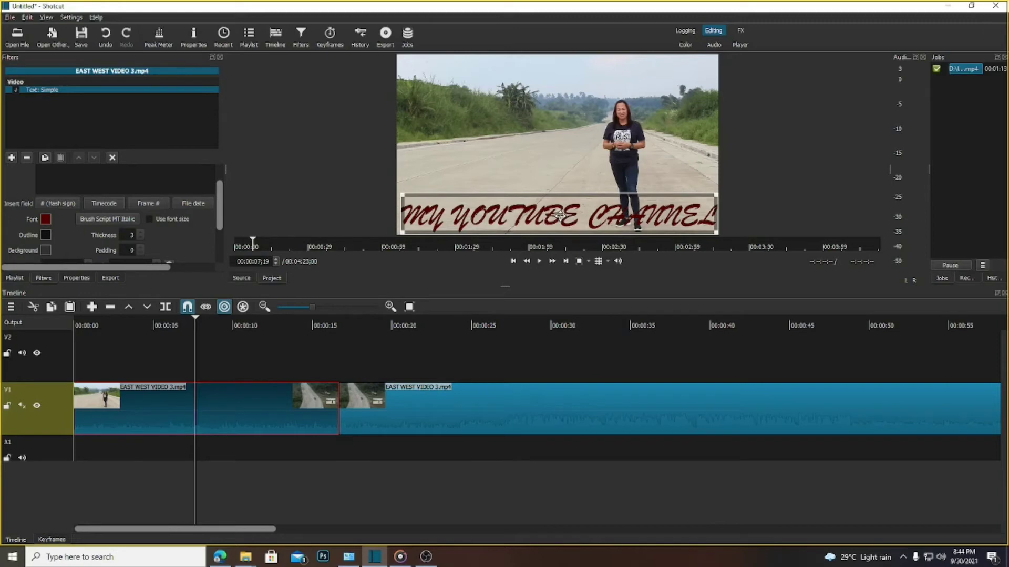
Step: Move the title to the top of the video frame, shrink its text box to under half width, and place it in the upper-right corner
{"action": "left_click_drag", "start_coordinate": [559, 215], "coordinate": [554, 72]}
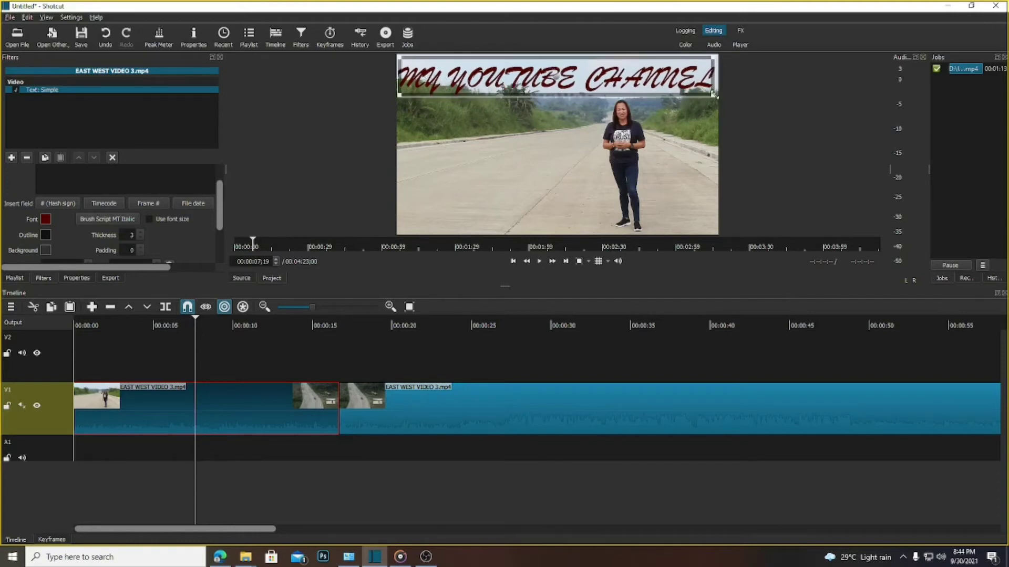
{"action": "left_click_drag", "start_coordinate": [712, 95], "coordinate": [524, 72]}
{"action": "left_click_drag", "start_coordinate": [462, 67], "coordinate": [650, 66]}
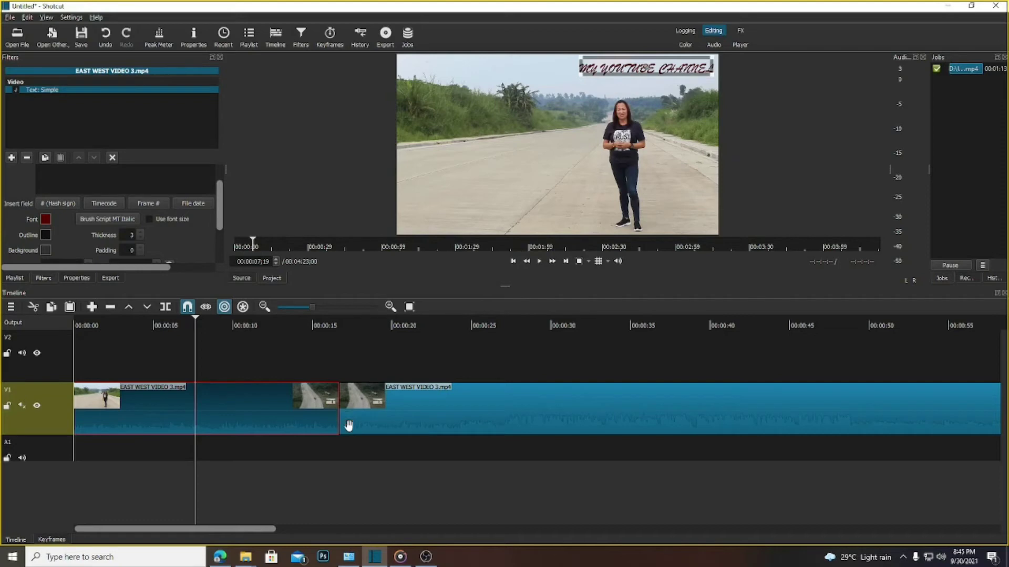
Step: Play past the first cut to 00:00:19;07 and revisit the first segment to check where the title shows
{"action": "left_click", "coordinate": [539, 262]}
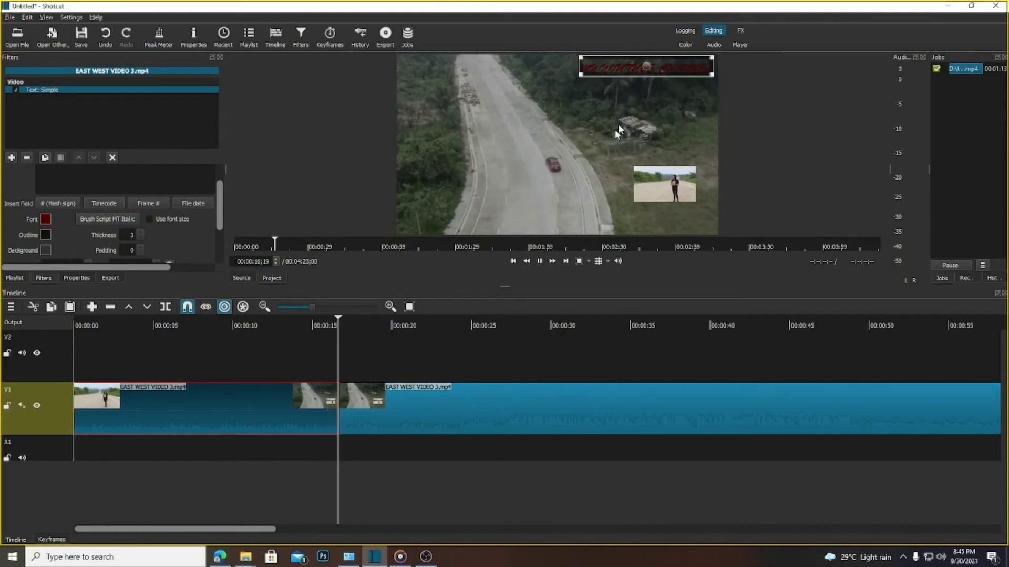
{"action": "left_click", "coordinate": [539, 262]}
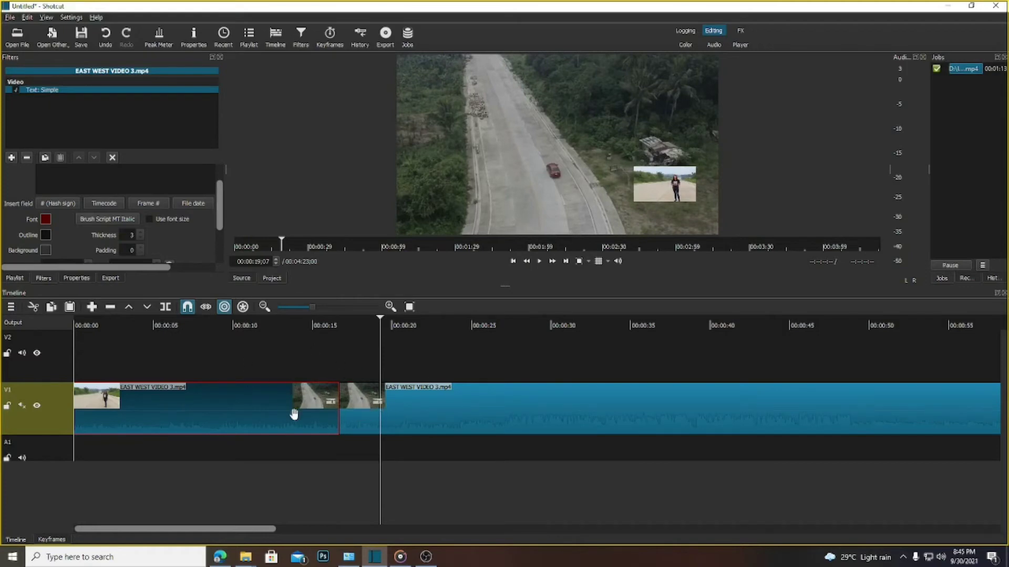
{"action": "left_click", "coordinate": [348, 414]}
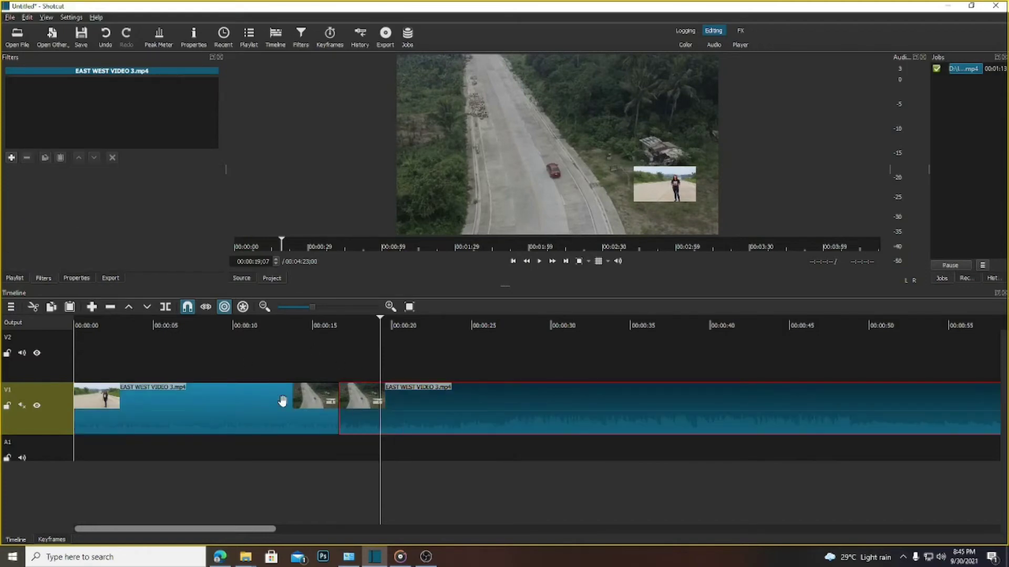
{"action": "left_click", "coordinate": [188, 368]}
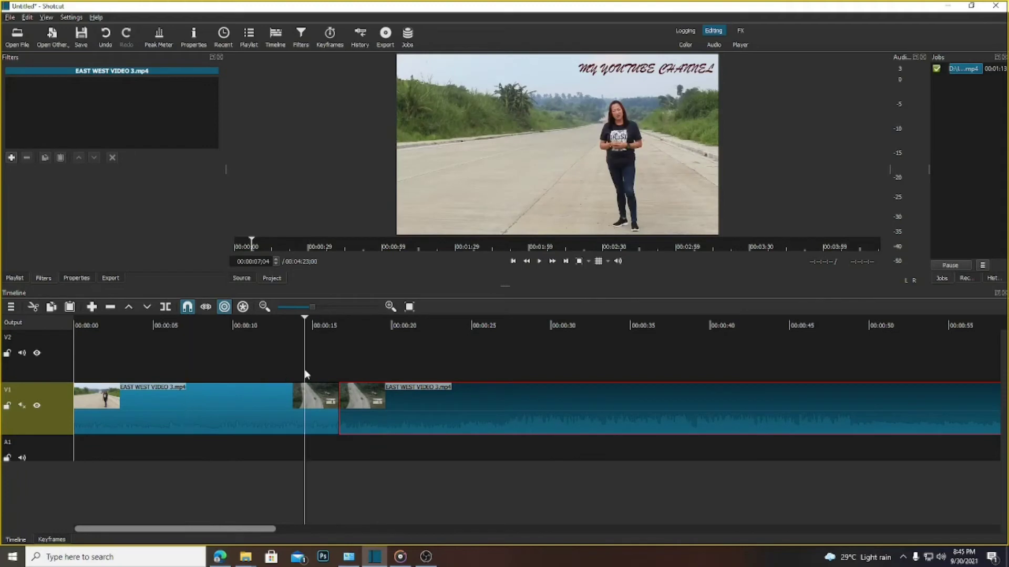
Step: Play the timeline from 00:00:14;15, stop at 00:00:30;04, and split the second V1 segment there
{"action": "left_click", "coordinate": [304, 368]}
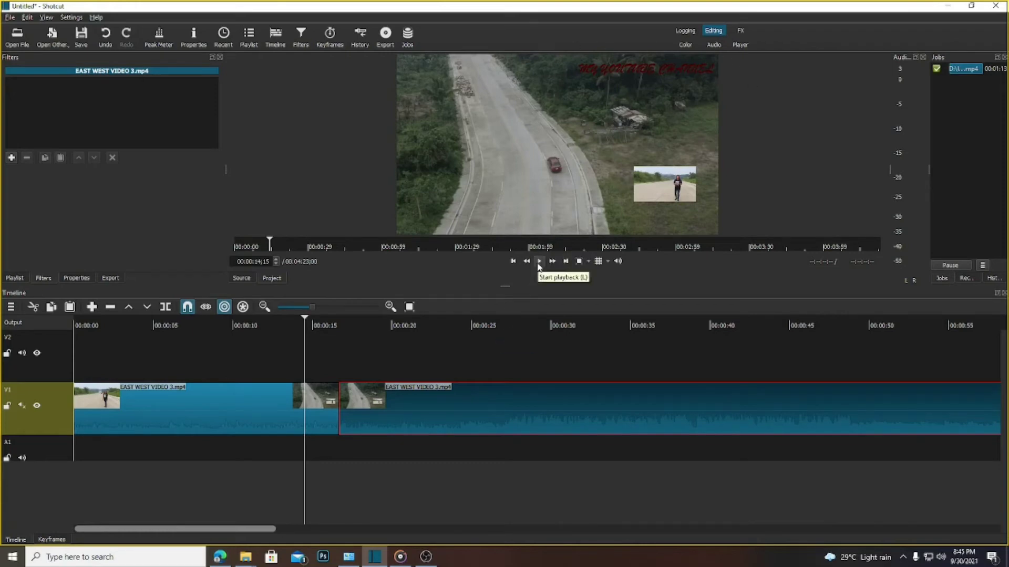
{"action": "left_click", "coordinate": [538, 264]}
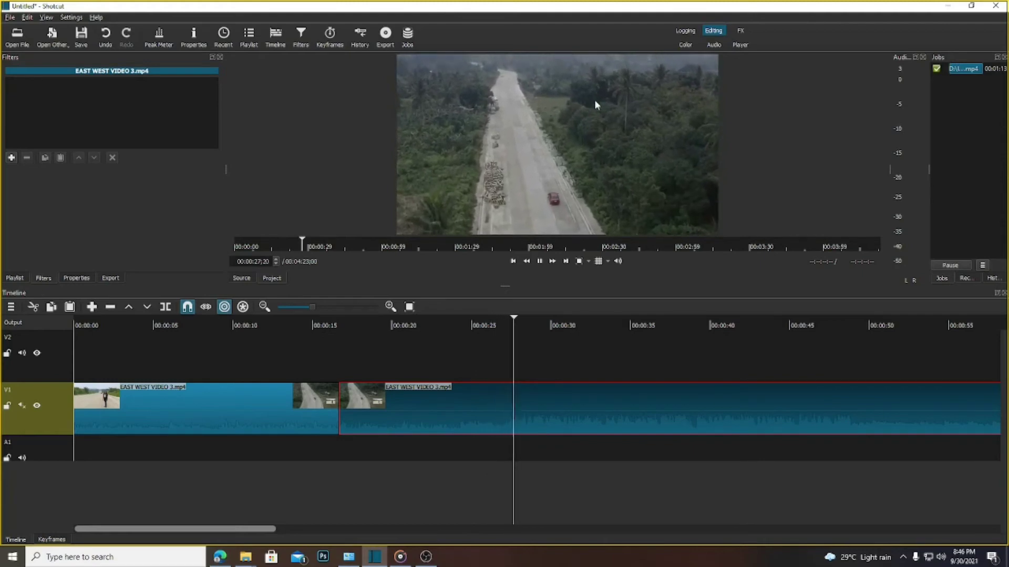
{"action": "left_click", "coordinate": [539, 265]}
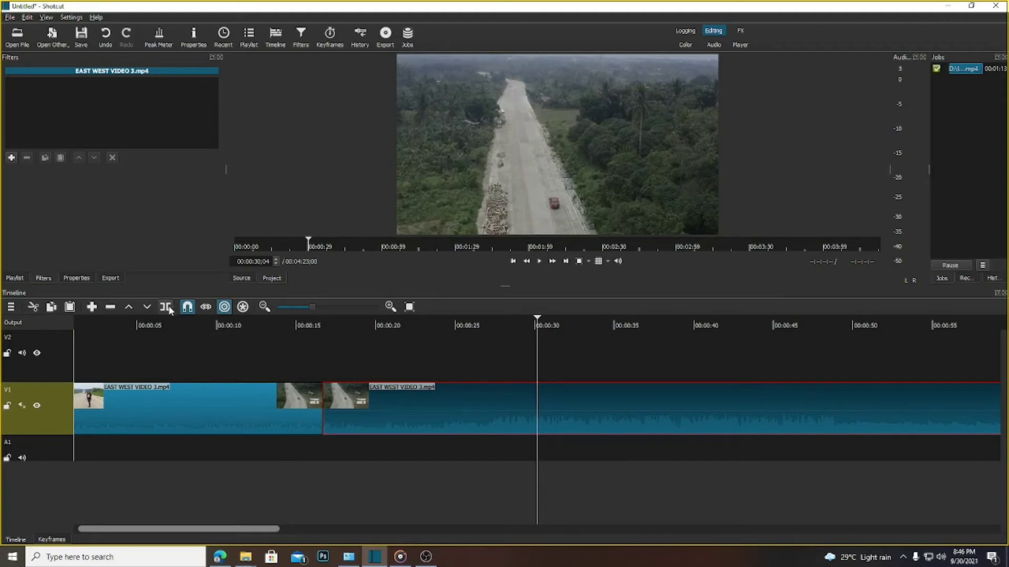
{"action": "key", "text": "s"}
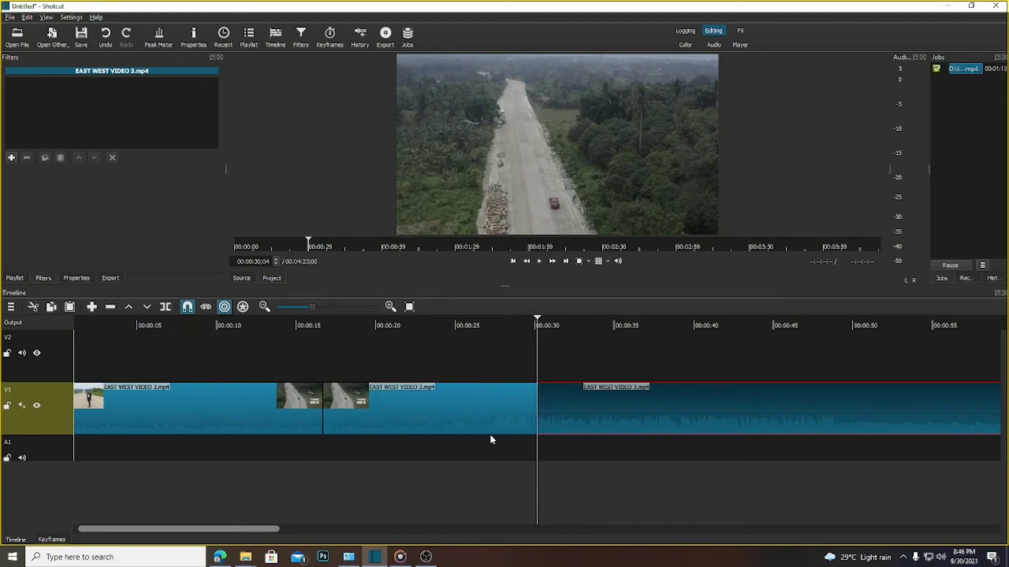
Step: Add a Text: Simple filter to the middle V1 segment, with the playhead at 00:00:23;16
{"action": "left_click", "coordinate": [442, 415]}
{"action": "left_click", "coordinate": [432, 366]}
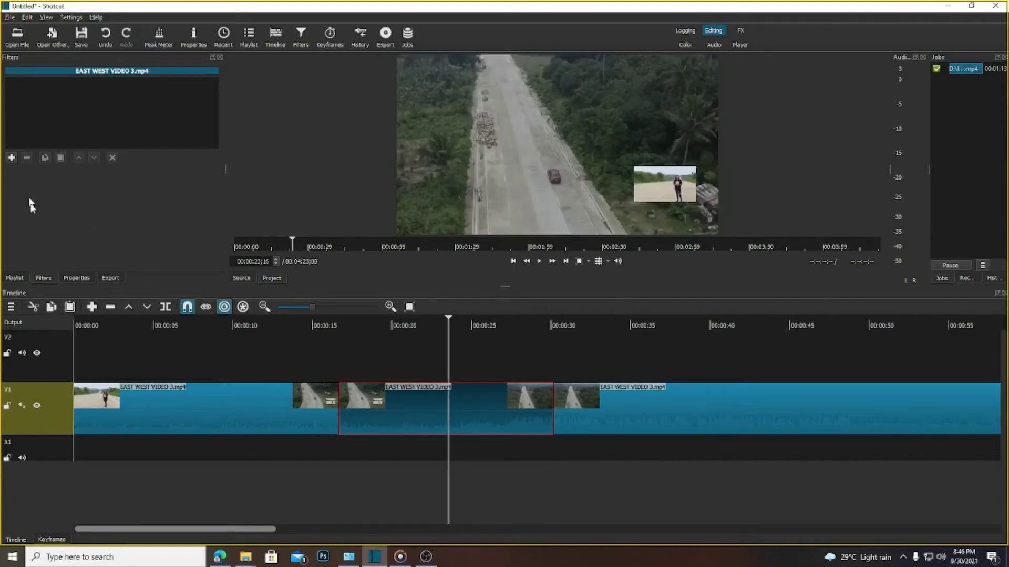
{"action": "left_click", "coordinate": [10, 158]}
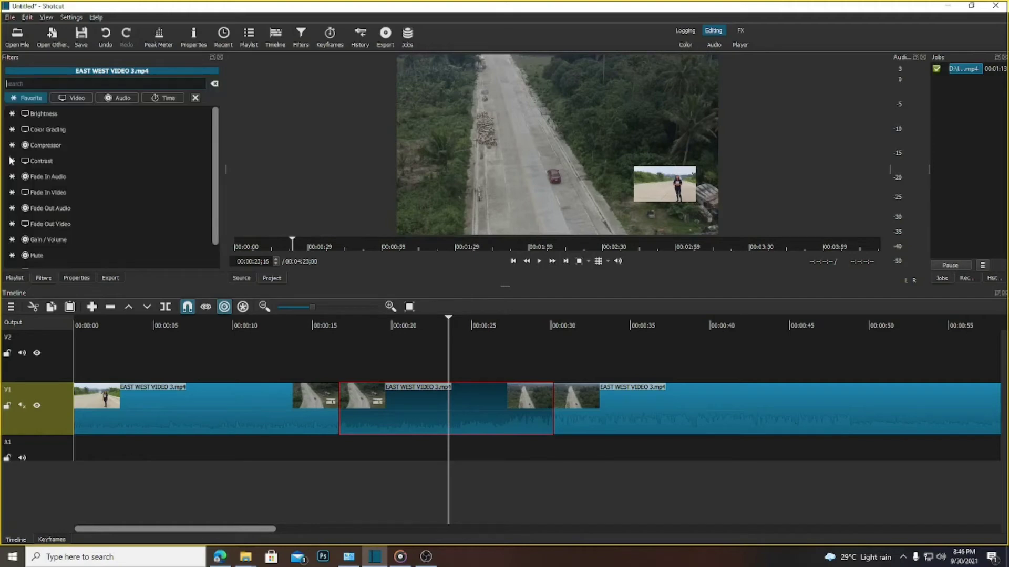
{"action": "type", "text": "TEXT"}
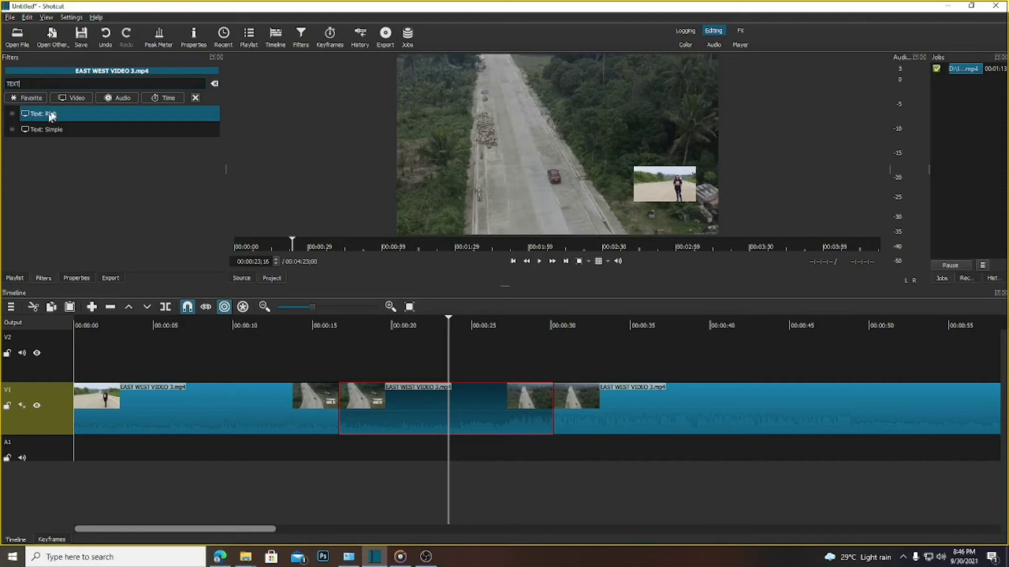
{"action": "left_click", "coordinate": [59, 133]}
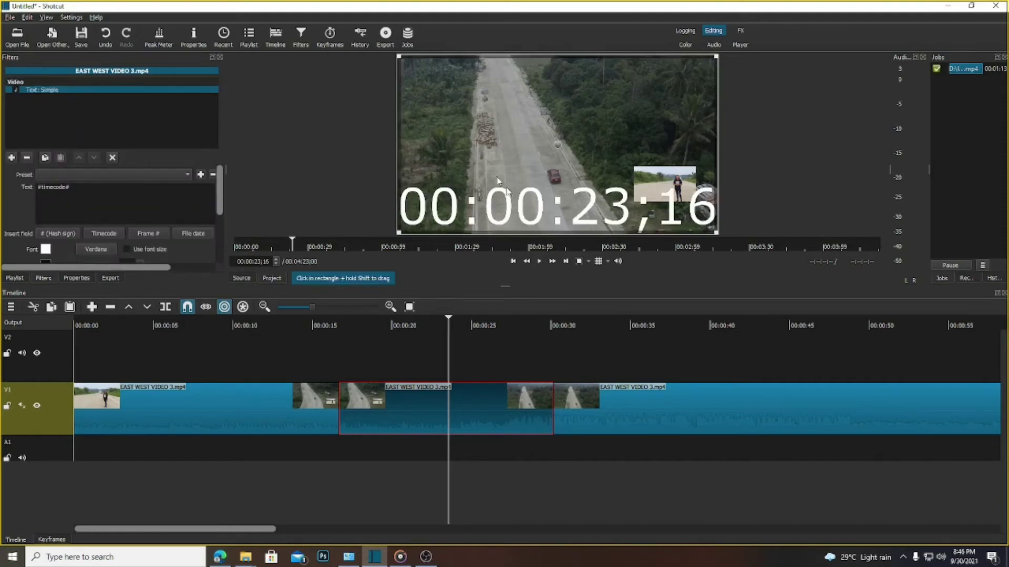
Step: Replace the timecode placeholder in the middle V1 segment's text filter with THIS LOT IS FOR SALE
{"action": "left_click", "coordinate": [75, 187]}
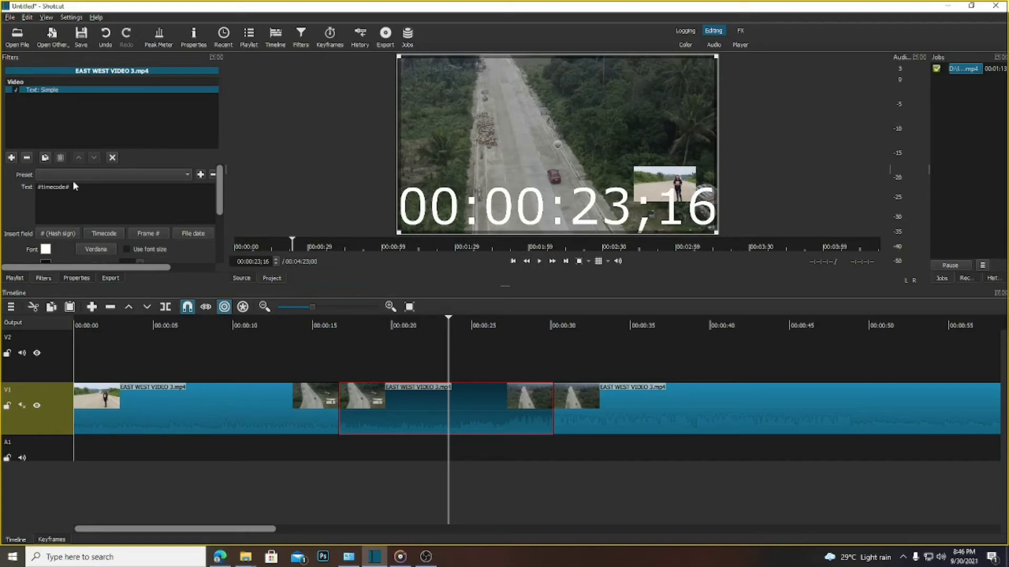
{"action": "key", "text": "BackSpace"}
{"action": "key", "text": "BackSpace"}
{"action": "key", "text": "BackSpace"}
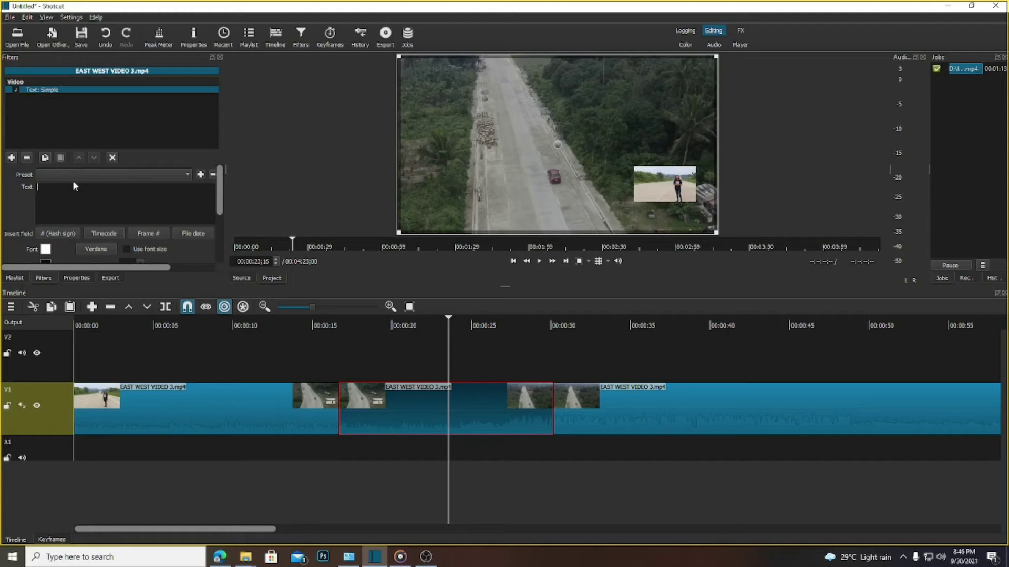
{"action": "type", "text": "THIS AREA"}
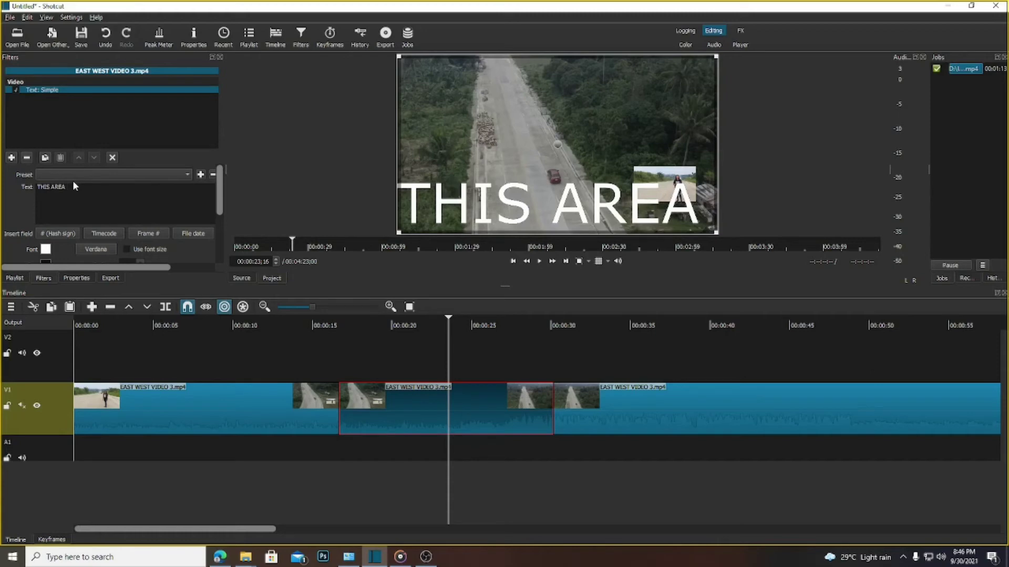
{"action": "key", "text": "ctrl+a"}
{"action": "key", "text": "BackSpace"}
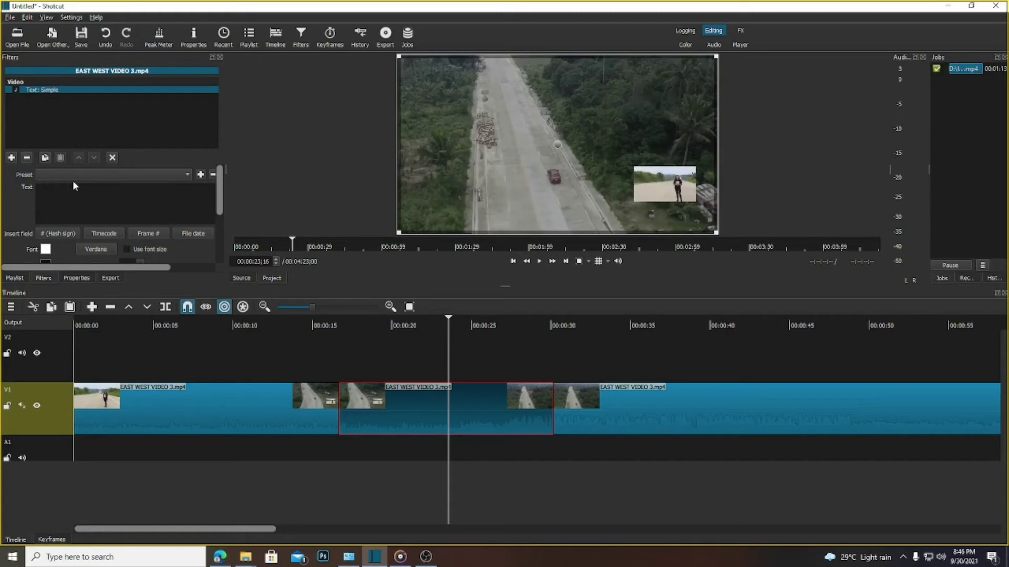
{"action": "type", "text": "THIS"}
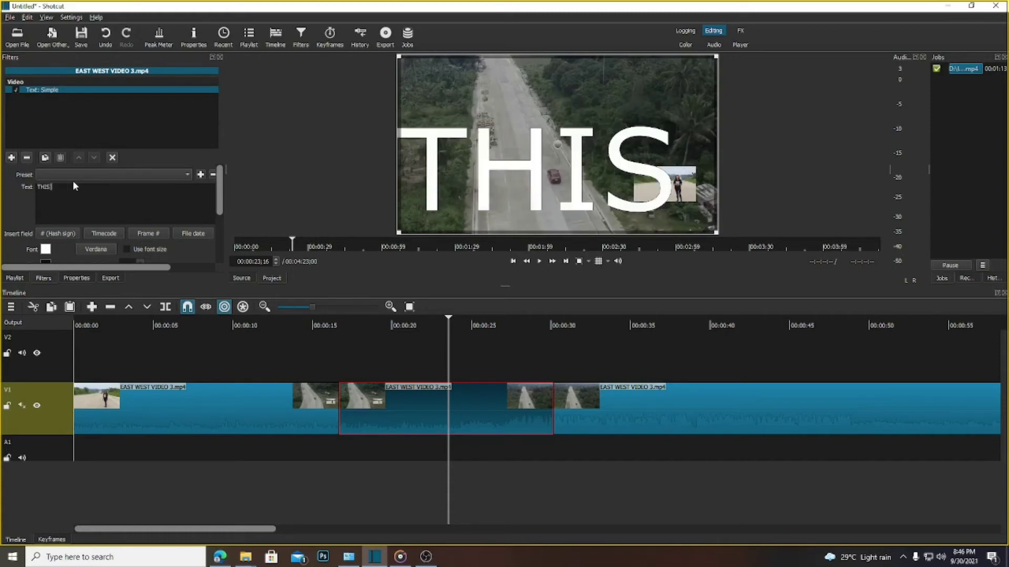
{"action": "type", "text": " LOT IS"}
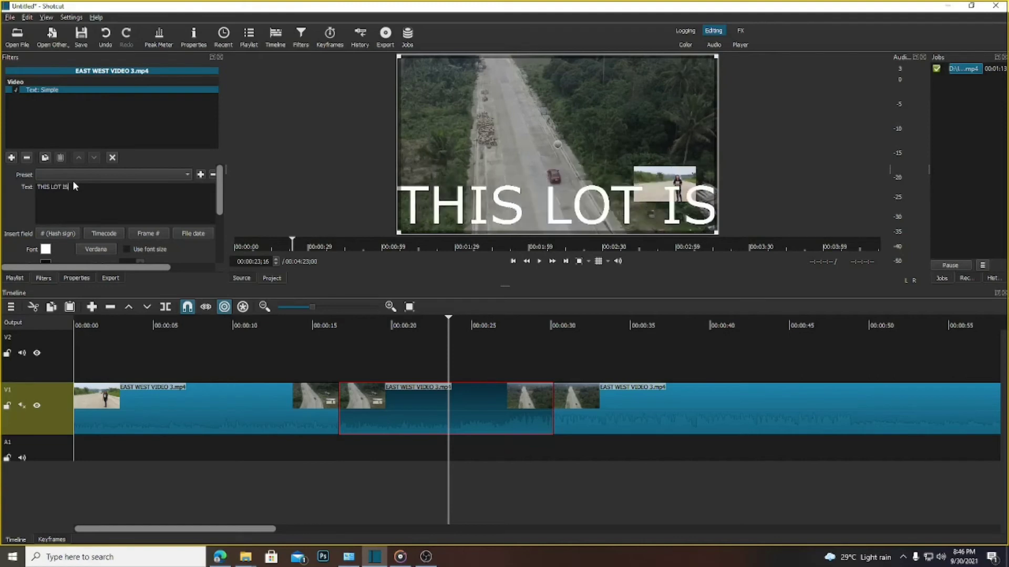
{"action": "type", "text": " FOR SALE"}
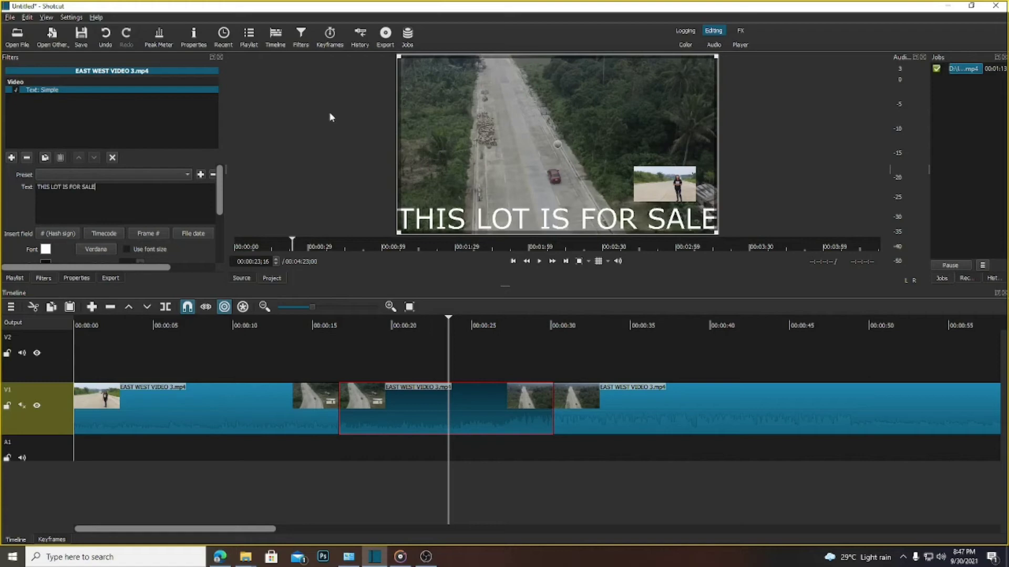
Step: Shrink the THIS LOT IS FOR SALE text box to about a third of the frame width and move it to the frame's upper right
{"action": "left_click_drag", "start_coordinate": [399, 57], "coordinate": [611, 86]}
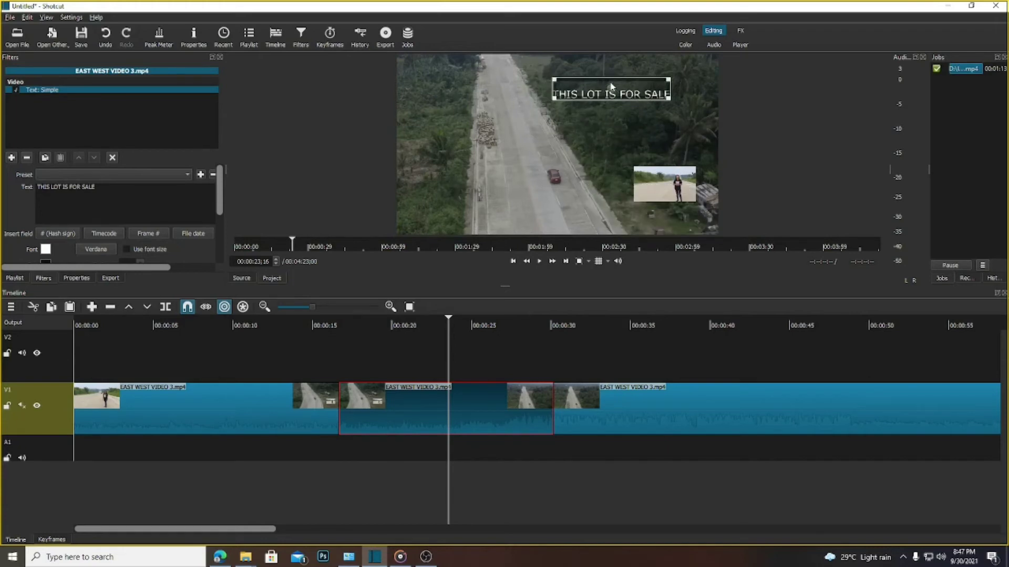
{"action": "mouse_move", "coordinate": [615, 83]}
{"action": "left_mouse_down"}
{"action": "mouse_move", "coordinate": [634, 69]}
{"action": "mouse_move", "coordinate": [618, 66]}
{"action": "left_mouse_up"}
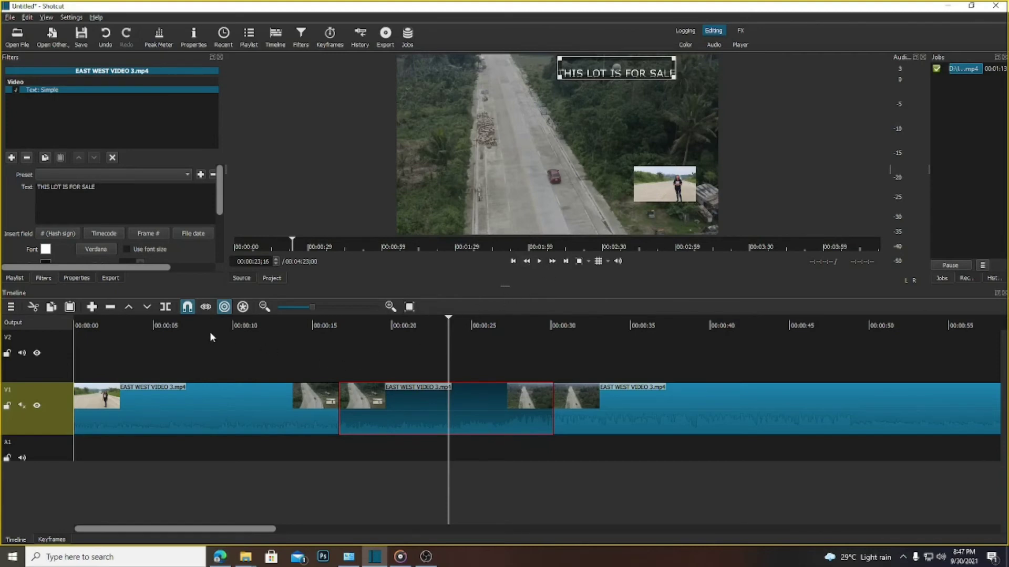
Step: Play the timeline from 00:00:14;02 across both cuts and stop at 00:00:32;18 to check the segment titles
{"action": "left_click", "coordinate": [298, 325]}
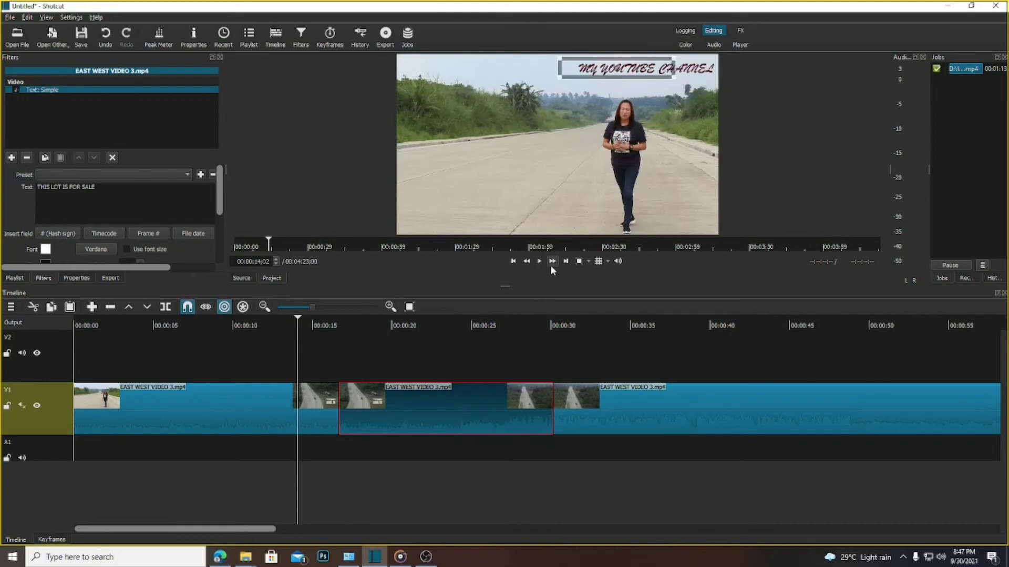
{"action": "left_click", "coordinate": [539, 263]}
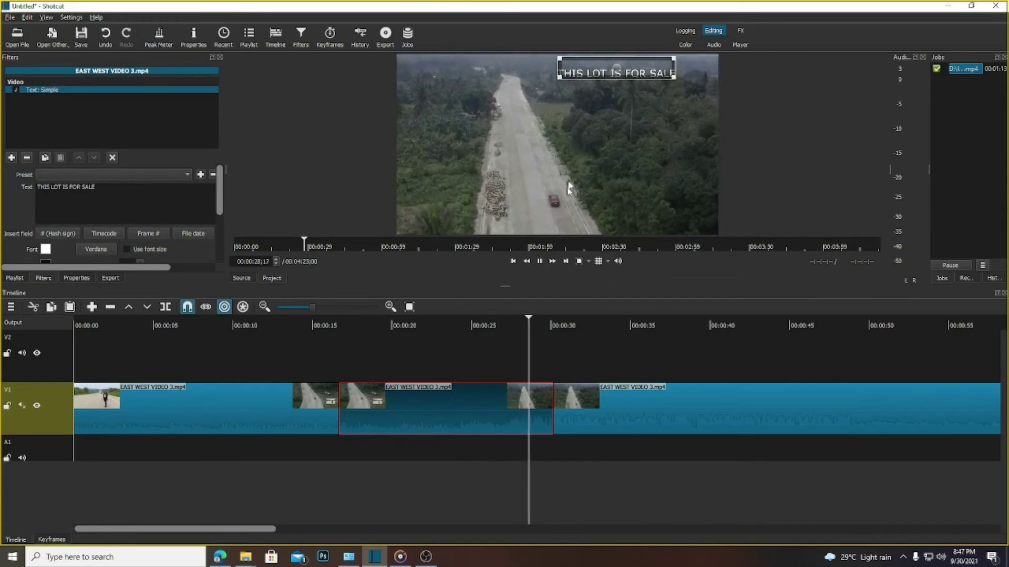
{"action": "left_click", "coordinate": [540, 261]}
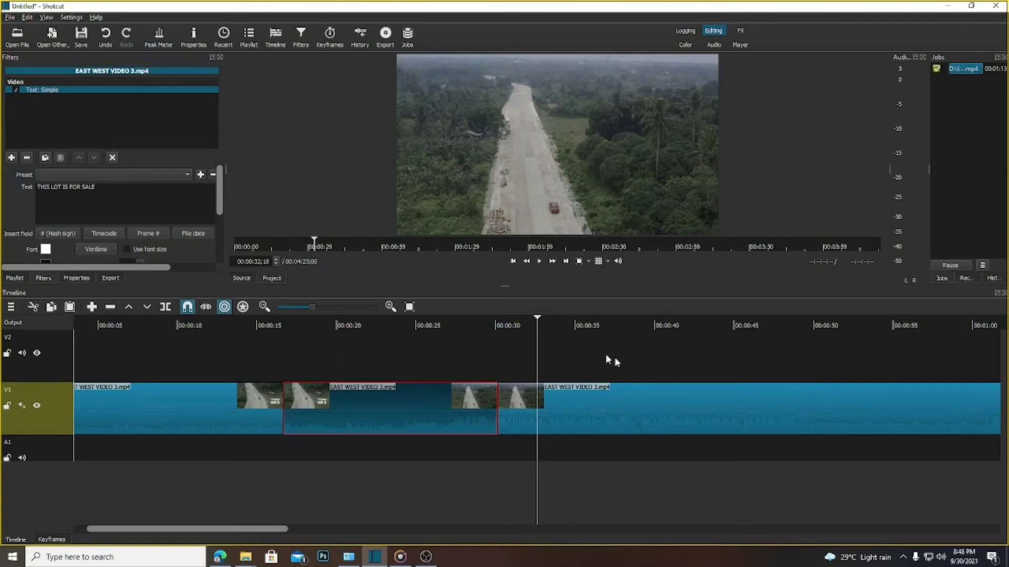
Step: Apply the Slide In From Left preset to the first V1 segment's title, with the playhead at 00:00:11;21
{"action": "scroll", "coordinate": [286, 387], "scroll_direction": "up", "scroll_amount": 2}
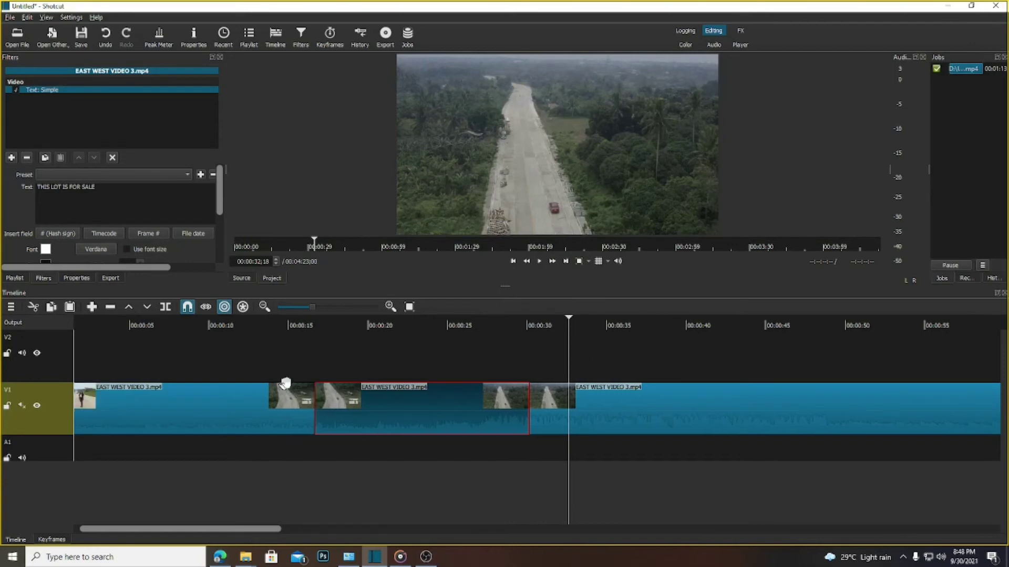
{"action": "left_click", "coordinate": [275, 415]}
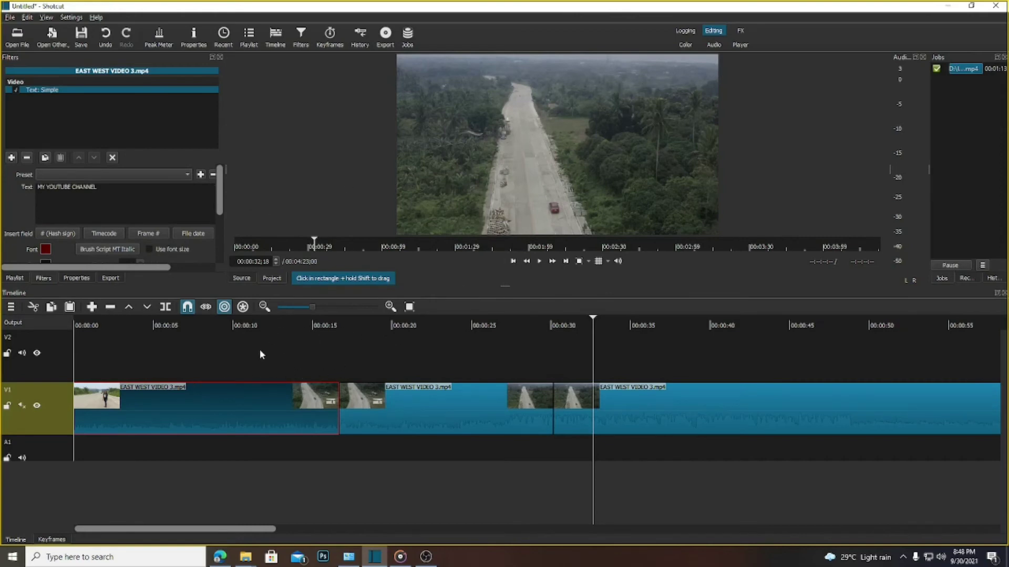
{"action": "left_click", "coordinate": [260, 324]}
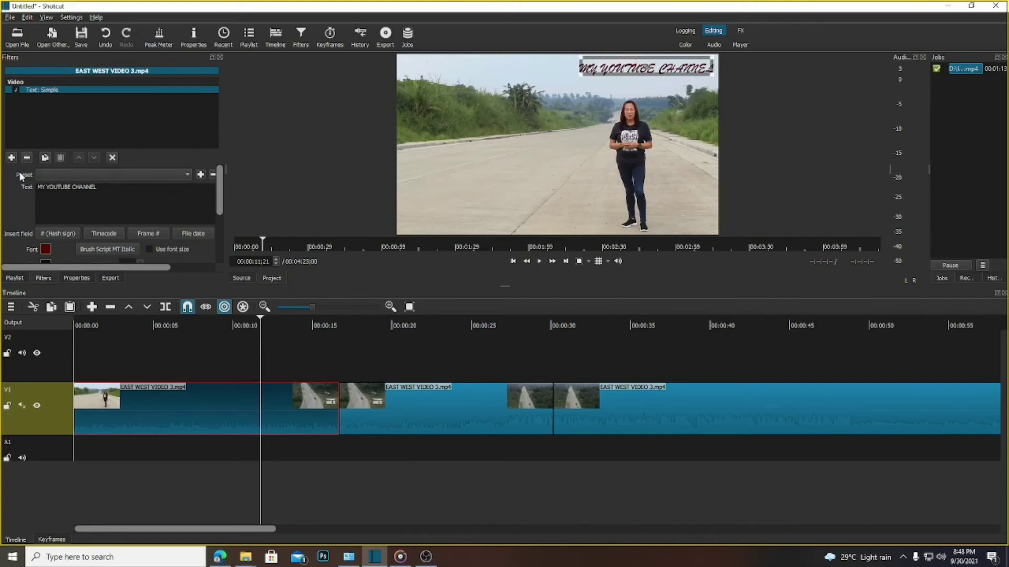
{"action": "left_click", "coordinate": [184, 174]}
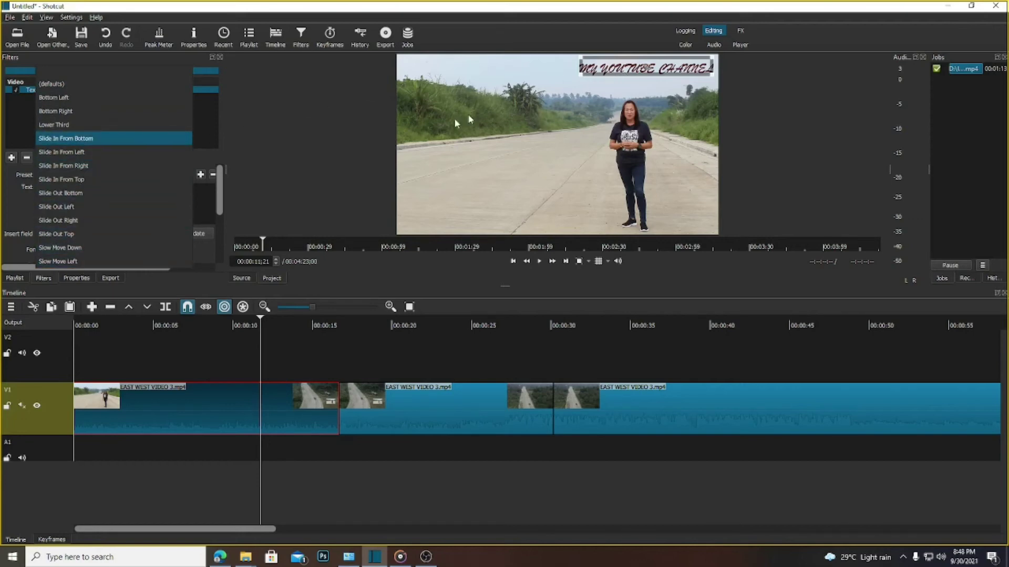
{"action": "left_click", "coordinate": [82, 153]}
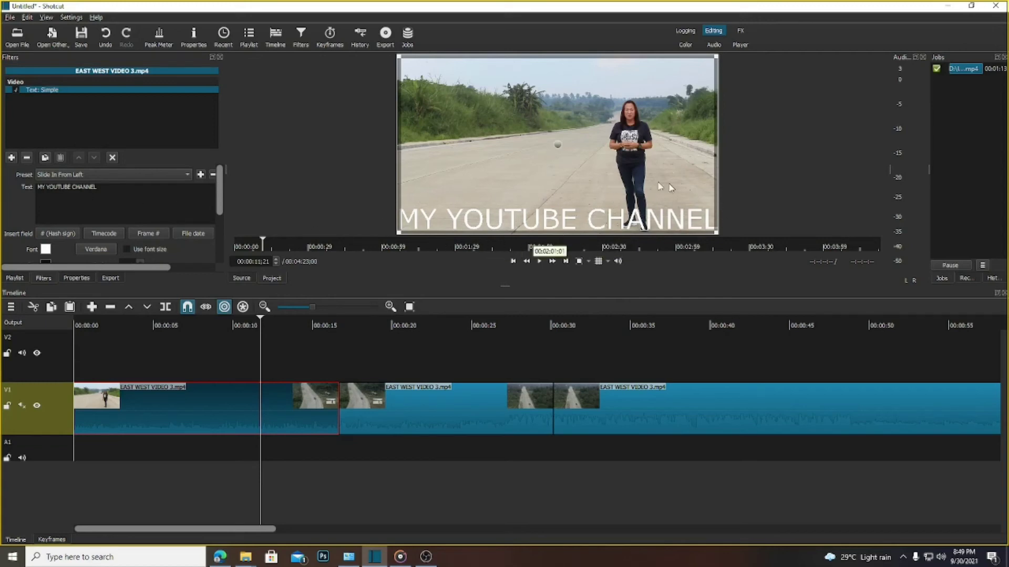
Step: Change the MY YOUTUBE CHANNEL title's font to Tempus Sans ITC, Regular, size 48
{"action": "left_click", "coordinate": [103, 254]}
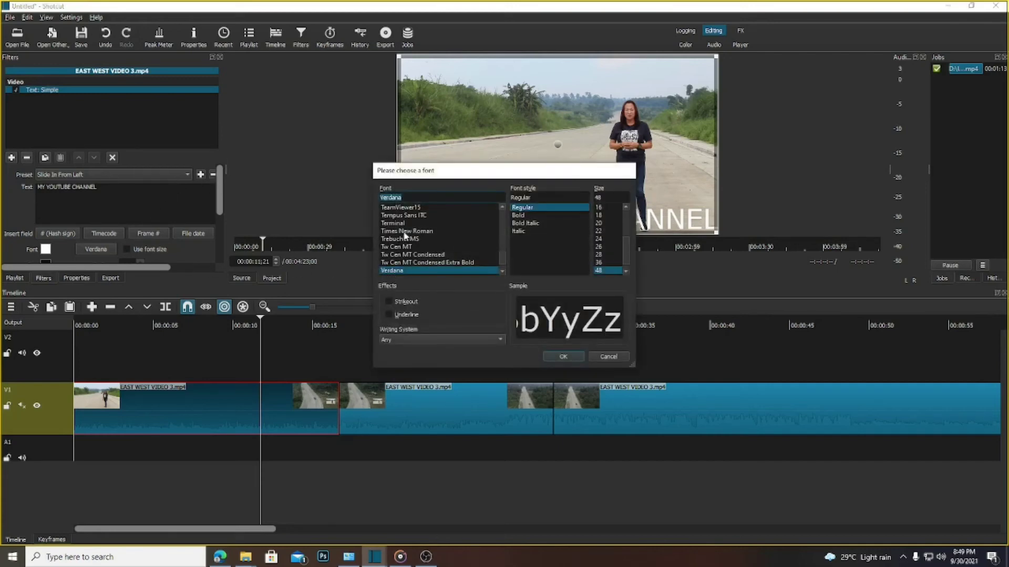
{"action": "left_click", "coordinate": [405, 233]}
{"action": "key", "text": "Up"}
{"action": "key", "text": "Up"}
{"action": "key", "text": "Up"}
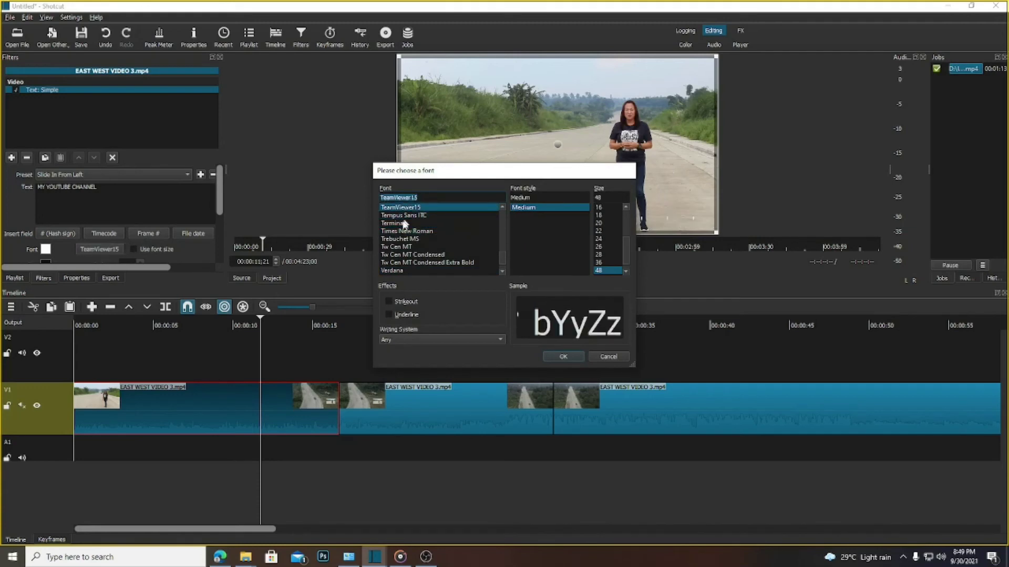
{"action": "left_click", "coordinate": [406, 216]}
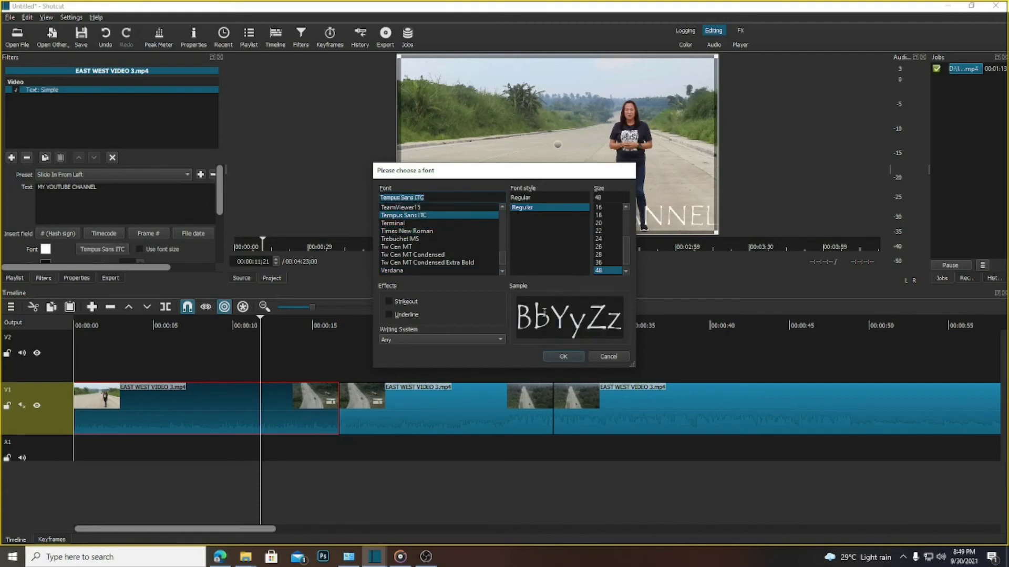
{"action": "left_click", "coordinate": [561, 356]}
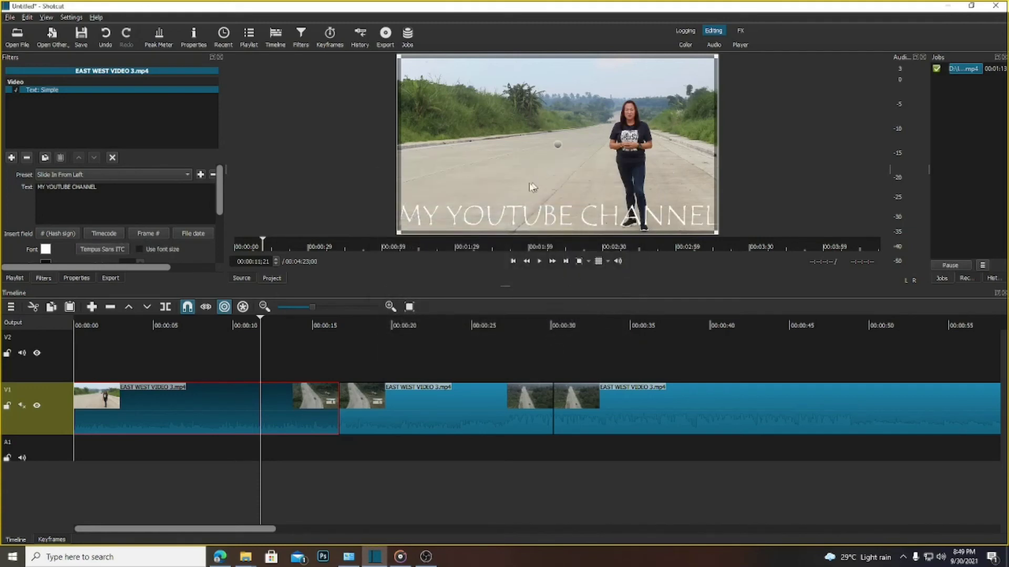
Step: Set the MY YOUTUBE CHANNEL title's font color to the dark red basic color
{"action": "left_click", "coordinate": [46, 249]}
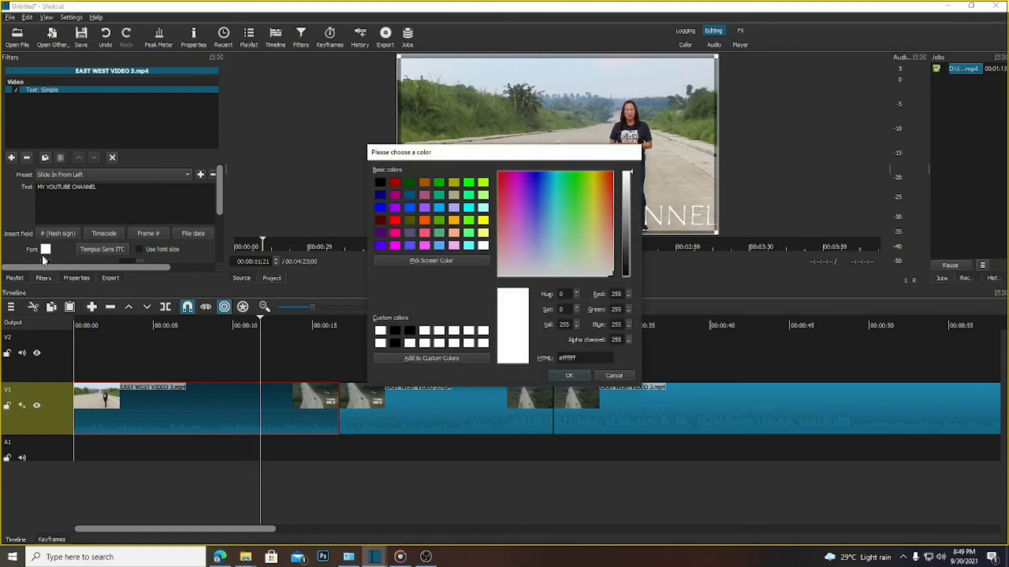
{"action": "left_click", "coordinate": [380, 221]}
{"action": "left_click", "coordinate": [569, 375]}
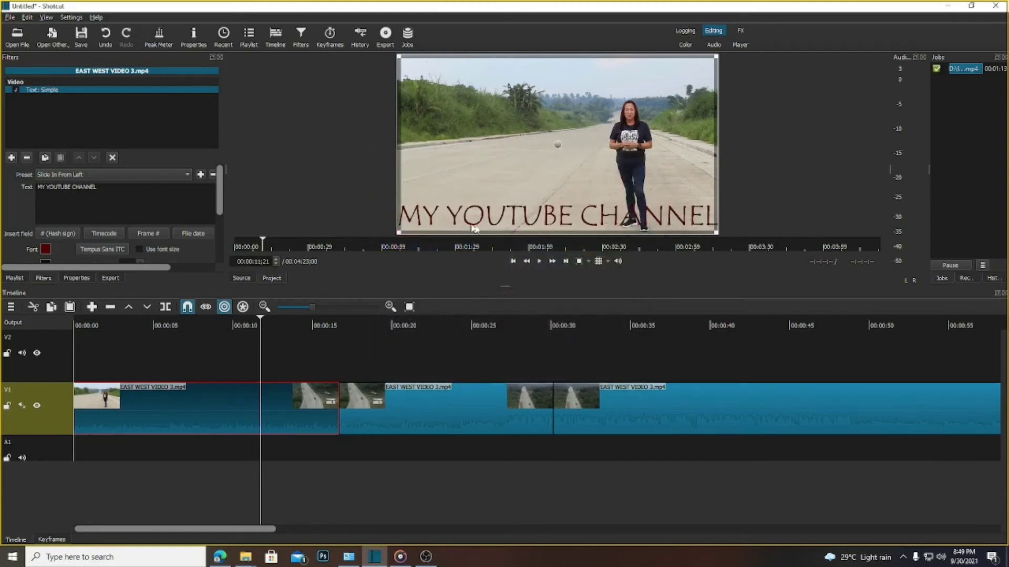
Step: Shrink the MY YOUTUBE CHANNEL text box to about half the frame width and move it to the frame's upper-right corner
{"action": "left_click_drag", "start_coordinate": [400, 57], "coordinate": [575, 228]}
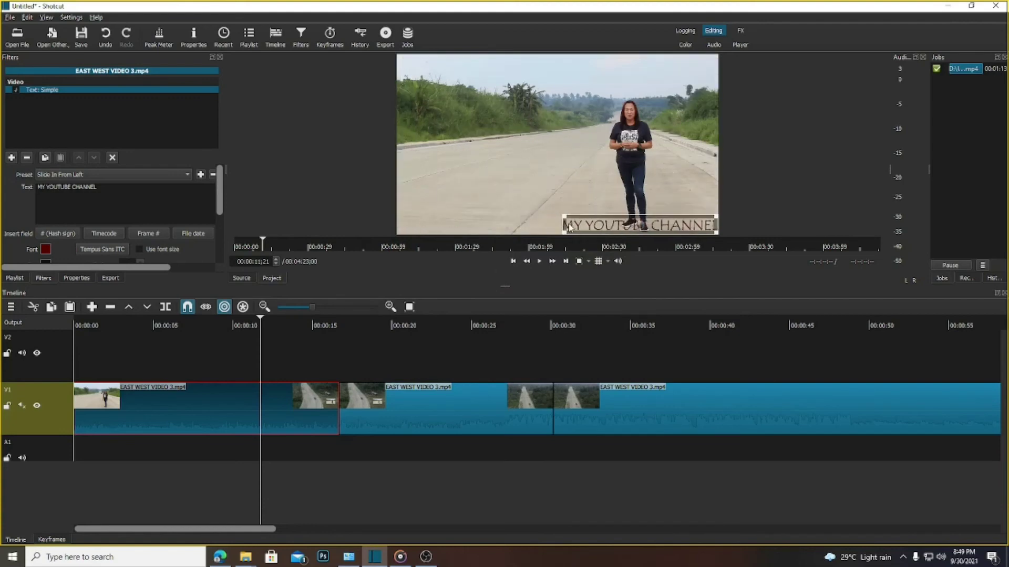
{"action": "left_click_drag", "start_coordinate": [642, 226], "coordinate": [640, 65]}
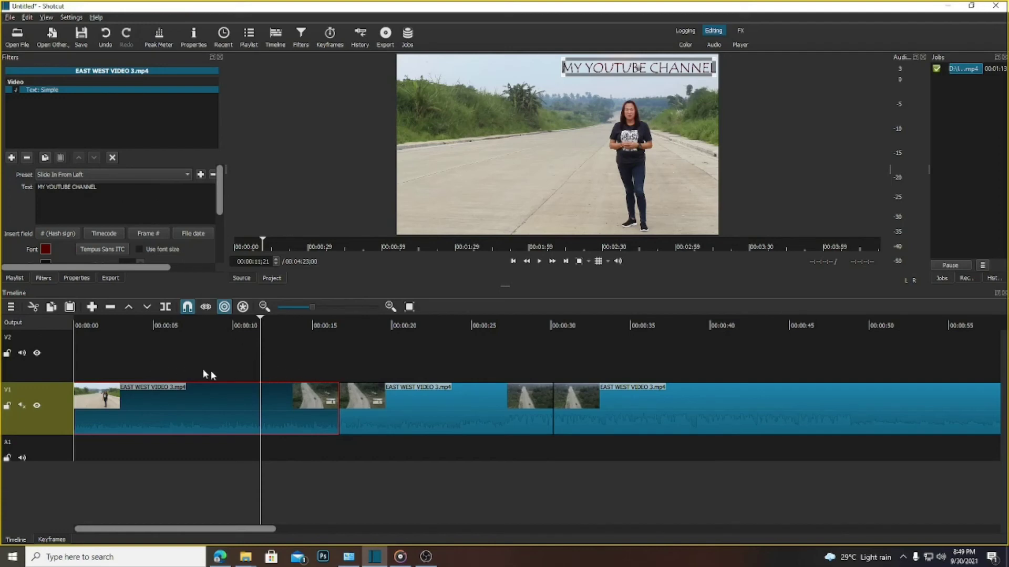
Step: Play the timeline from the beginning and stop at 00:00:27;11 to check the slide-in title and the second segment's title
{"action": "left_click", "coordinate": [75, 319]}
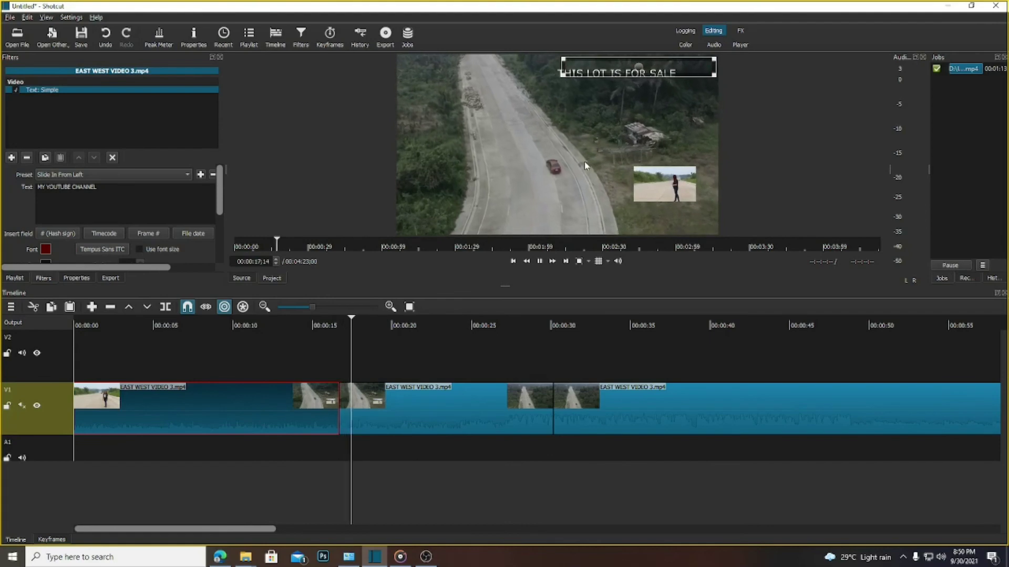
{"action": "left_click", "coordinate": [539, 261]}
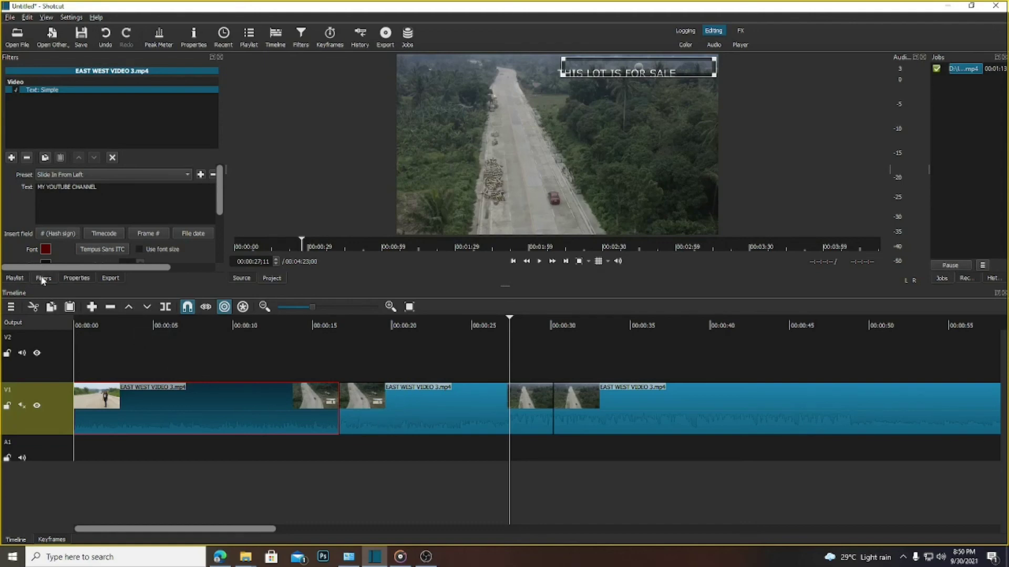
Step: Search the filters available for the first V1 segment for TEXT
{"action": "left_click", "coordinate": [11, 158]}
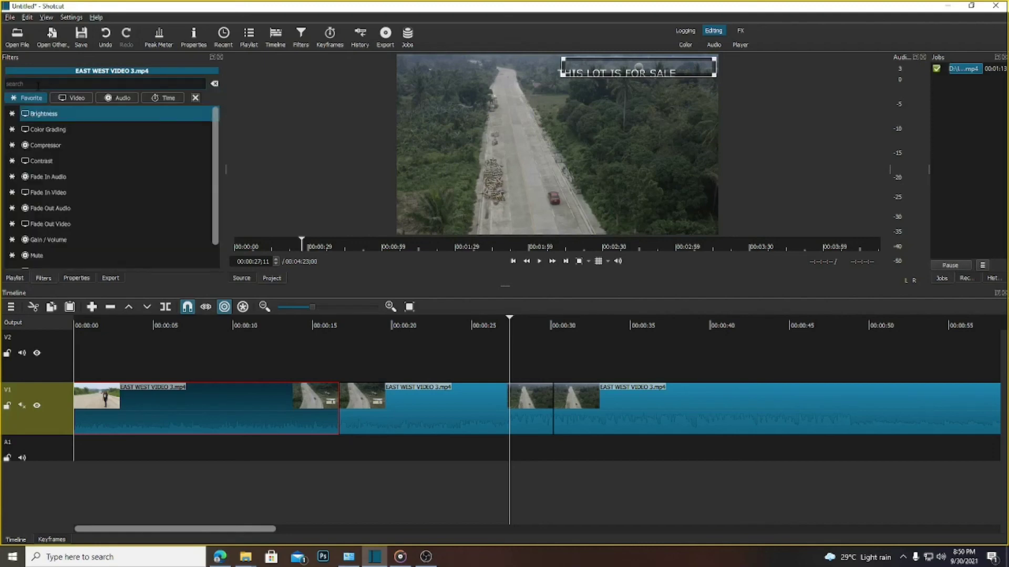
{"action": "type", "text": "TE"}
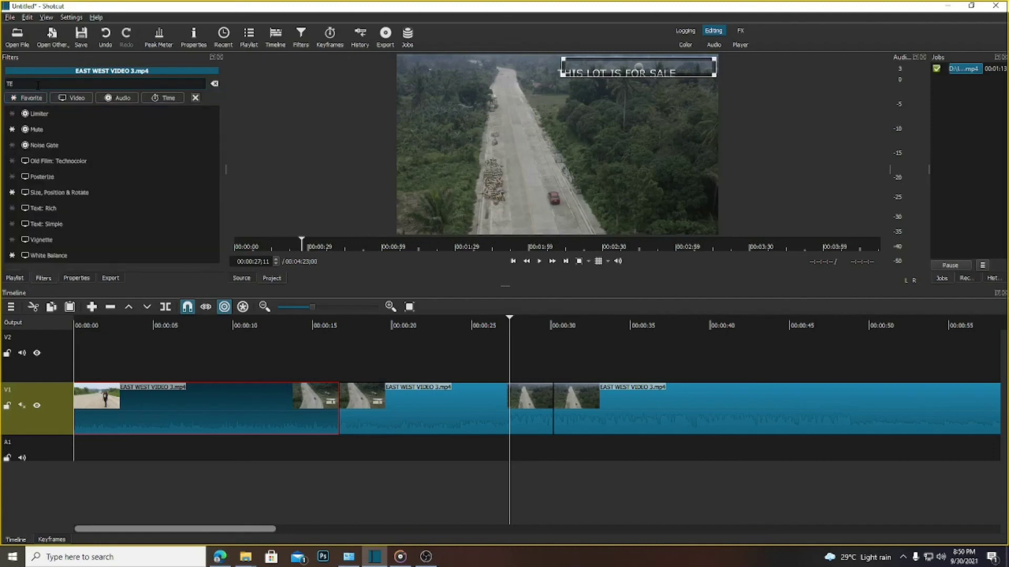
{"action": "type", "text": "XT"}
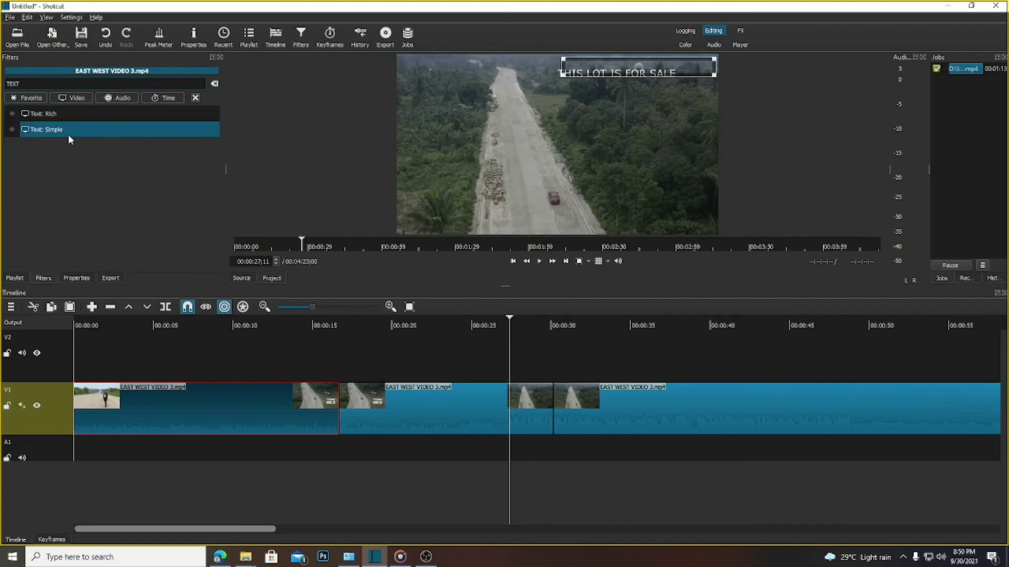